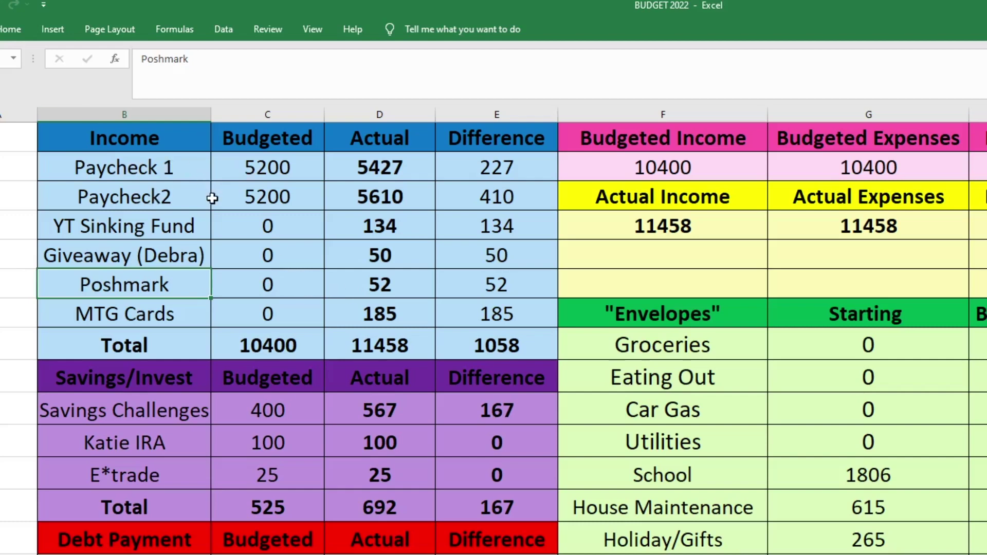
Step: Review Paycheck 1 (5427 actual, 227 difference) and Paycheck 2 (5200, 5610, 410)
{"action": "left_click", "coordinate": [4, 167]}
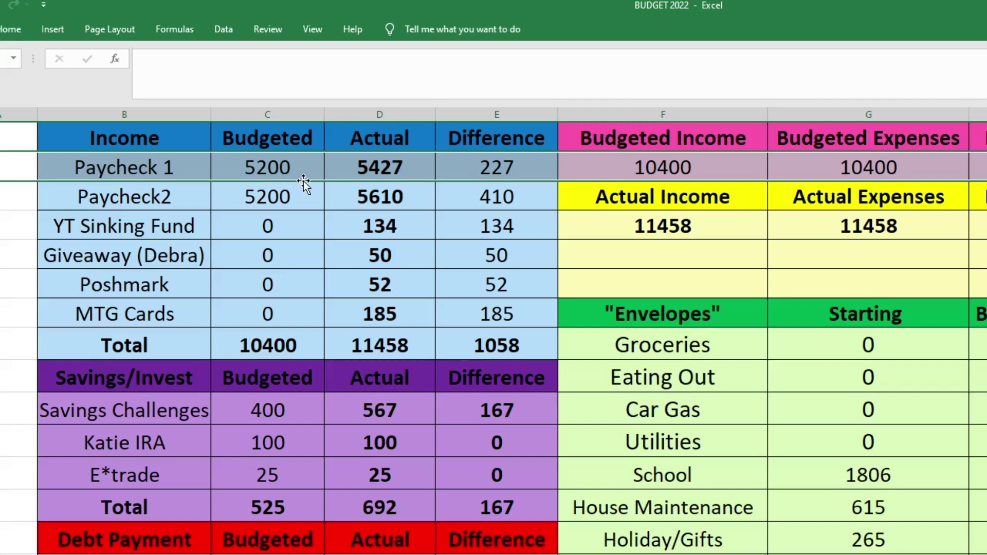
{"action": "left_click", "coordinate": [413, 176]}
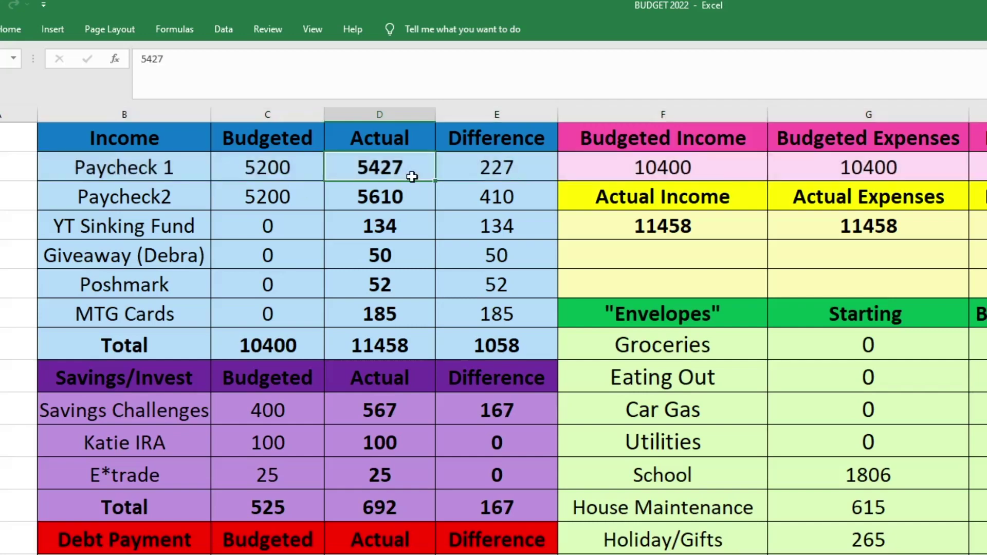
{"action": "left_click", "coordinate": [546, 167]}
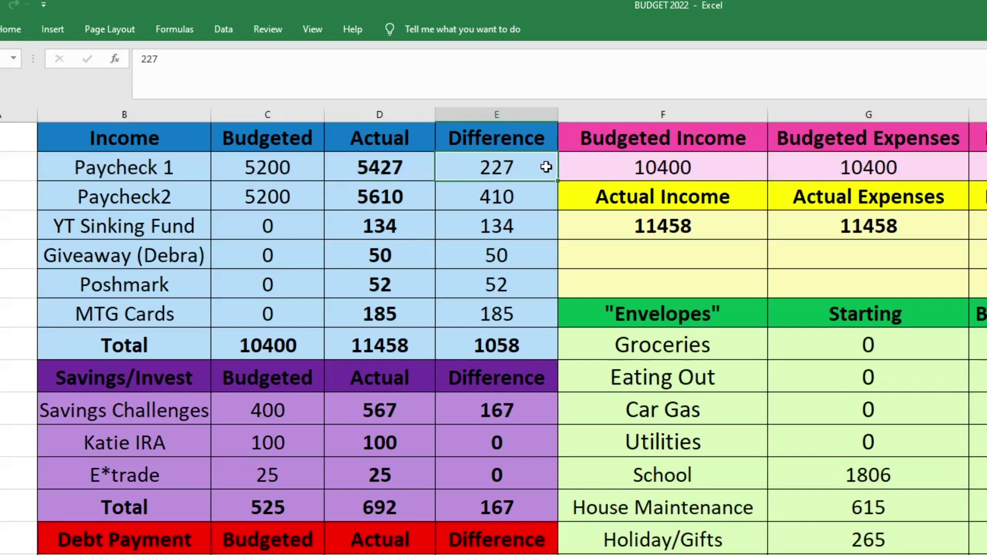
{"action": "left_click", "coordinate": [298, 204]}
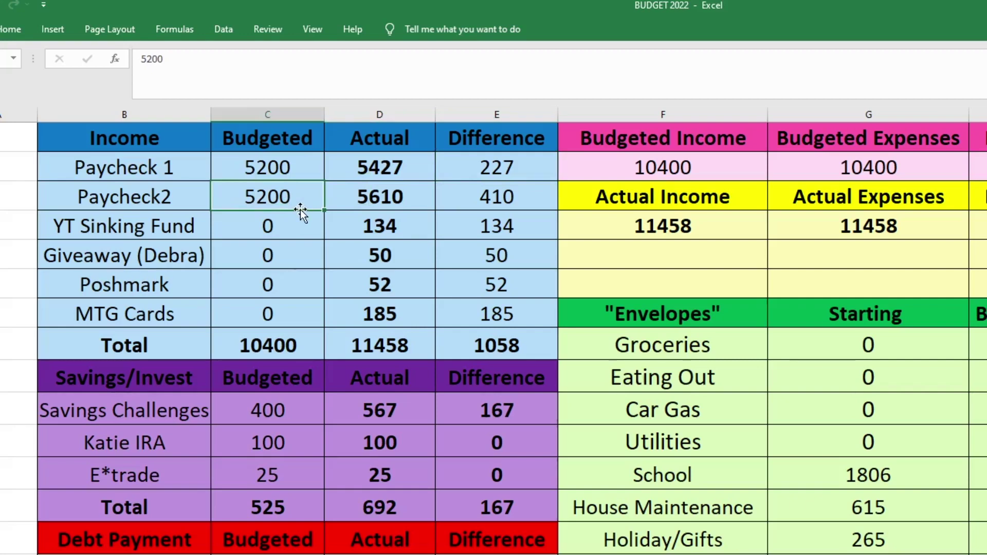
{"action": "key", "text": "Right"}
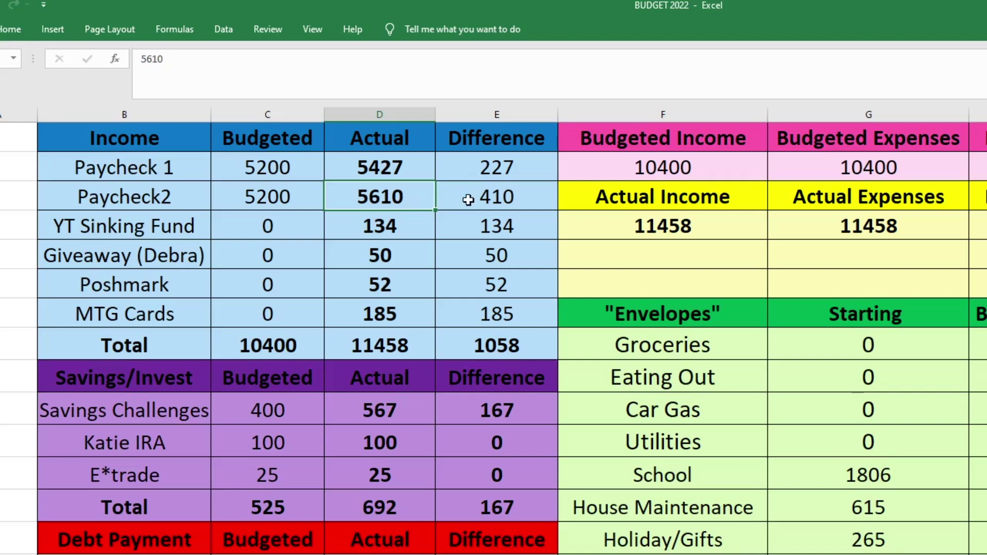
{"action": "left_click", "coordinate": [497, 196]}
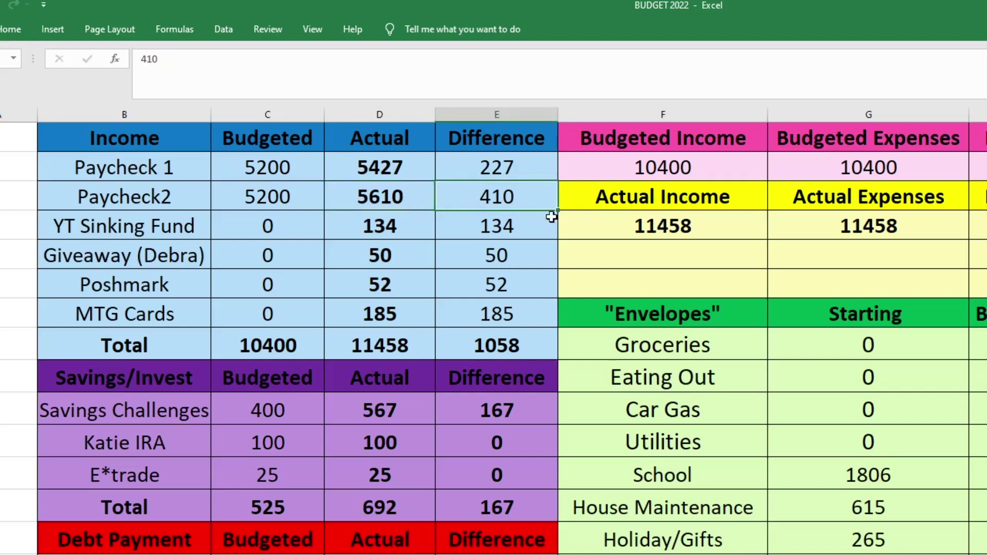
Step: Check YT Sinking Fund (0, 134, 134) and Giveaway (50 actual, 50 difference)
{"action": "key", "text": "Down"}
{"action": "key", "text": "Left"}
{"action": "key", "text": "Left"}
{"action": "key", "text": "Left"}
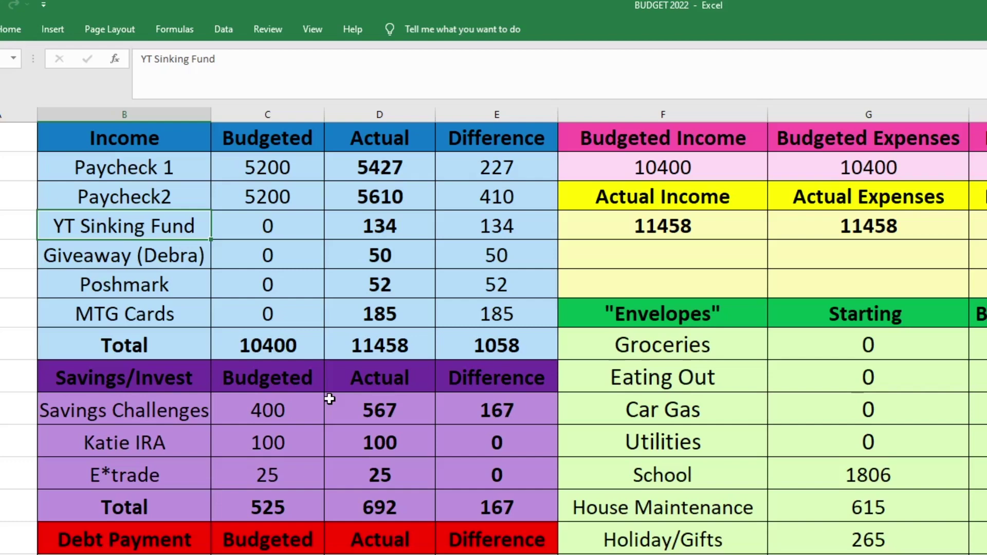
{"action": "key", "text": "Right"}
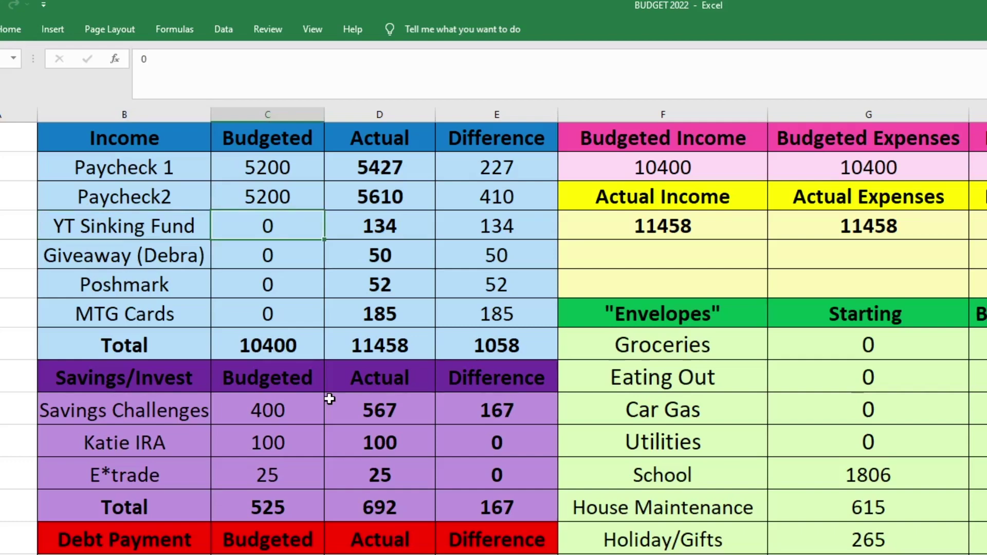
{"action": "key", "text": "Right"}
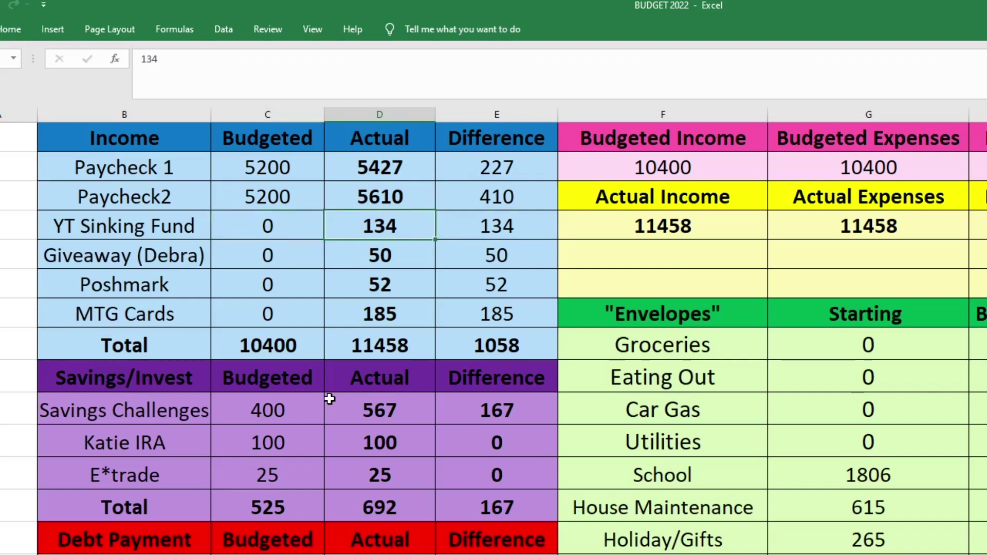
{"action": "key", "text": "Right"}
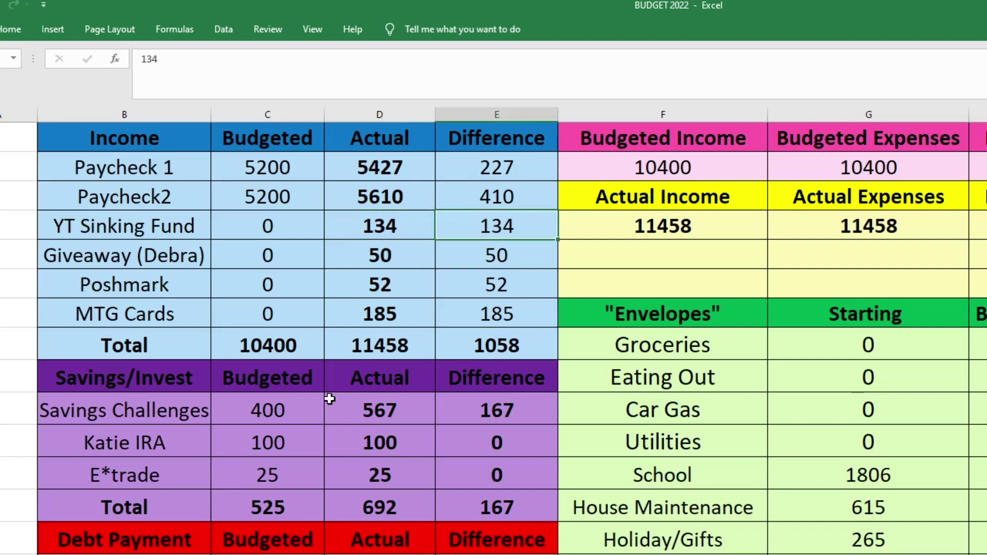
{"action": "key", "text": "Return"}
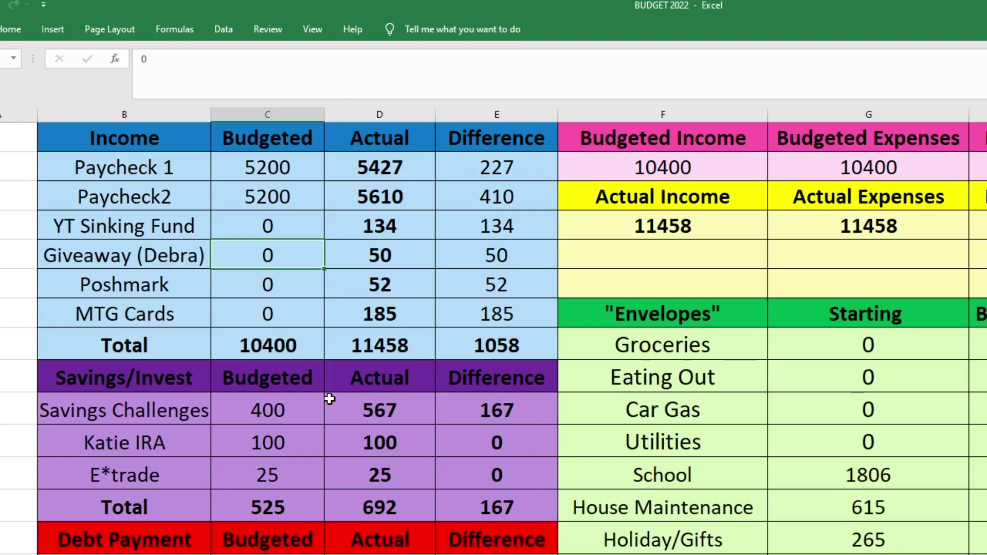
{"action": "key", "text": "Right"}
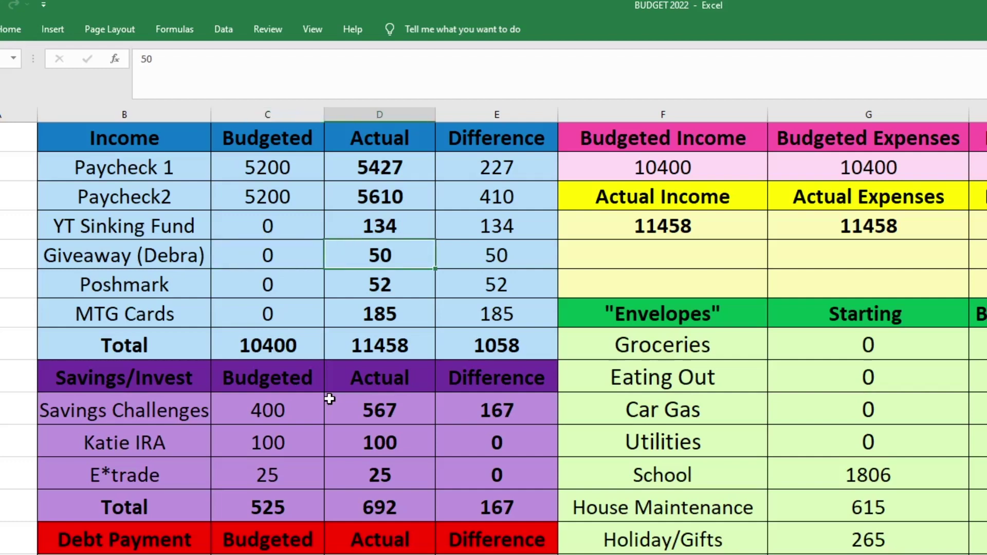
{"action": "key", "text": "Right"}
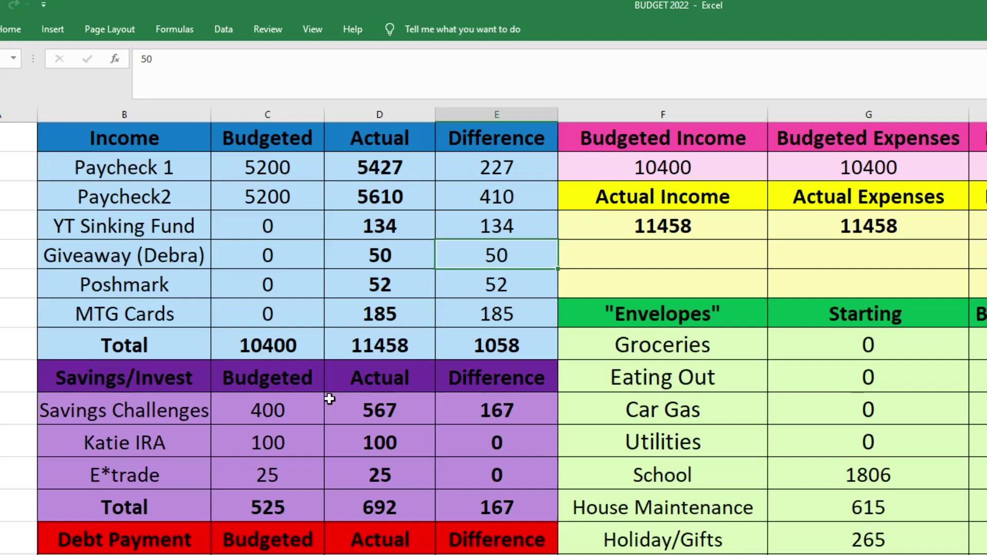
Step: Check Poshmark (0, 52, 52) and MTG Cards (0 budgeted, 185 actual)
{"action": "key", "text": "Down"}
{"action": "key", "text": "Left"}
{"action": "key", "text": "Left"}
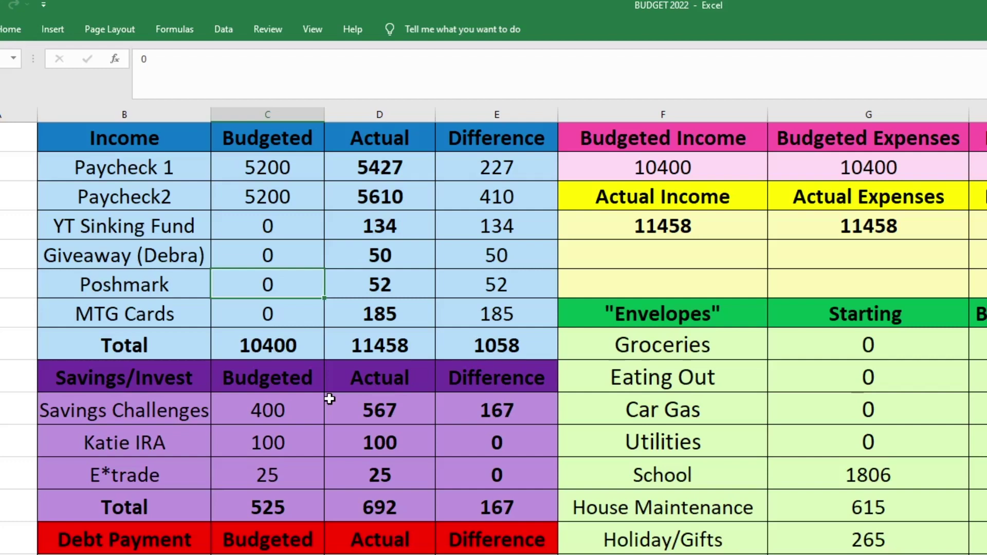
{"action": "key", "text": "Right"}
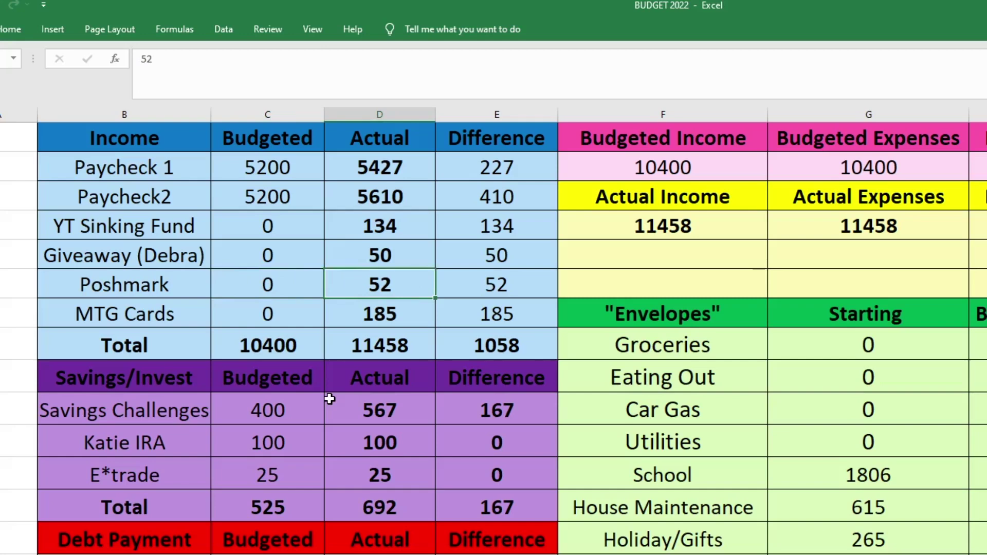
{"action": "key", "text": "Right"}
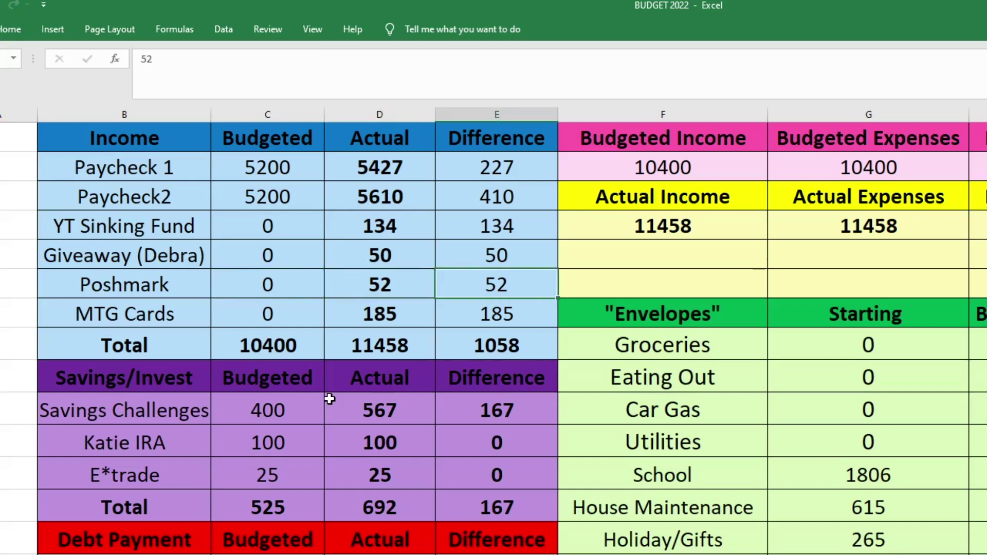
{"action": "key", "text": "Down"}
{"action": "key", "text": "Left"}
{"action": "key", "text": "Left"}
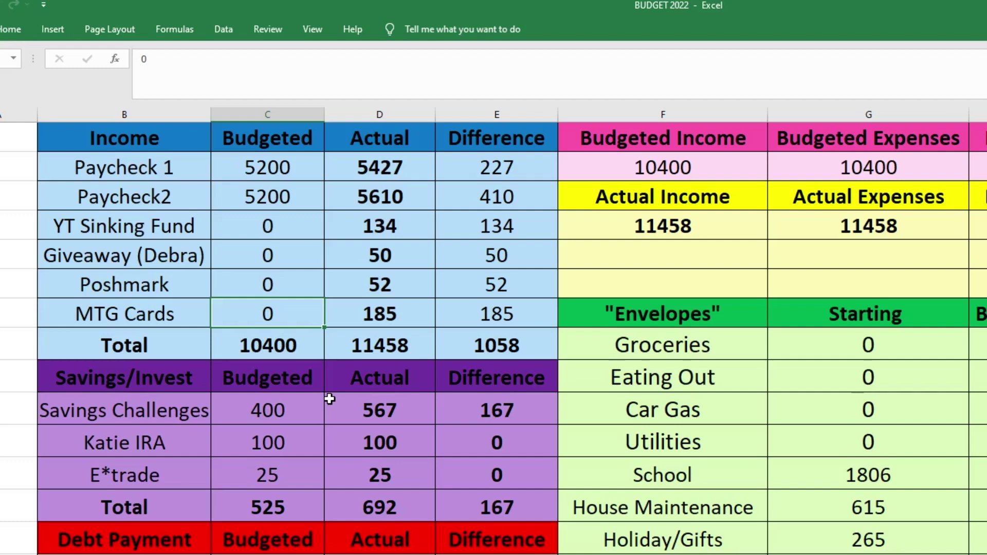
{"action": "key", "text": "Right"}
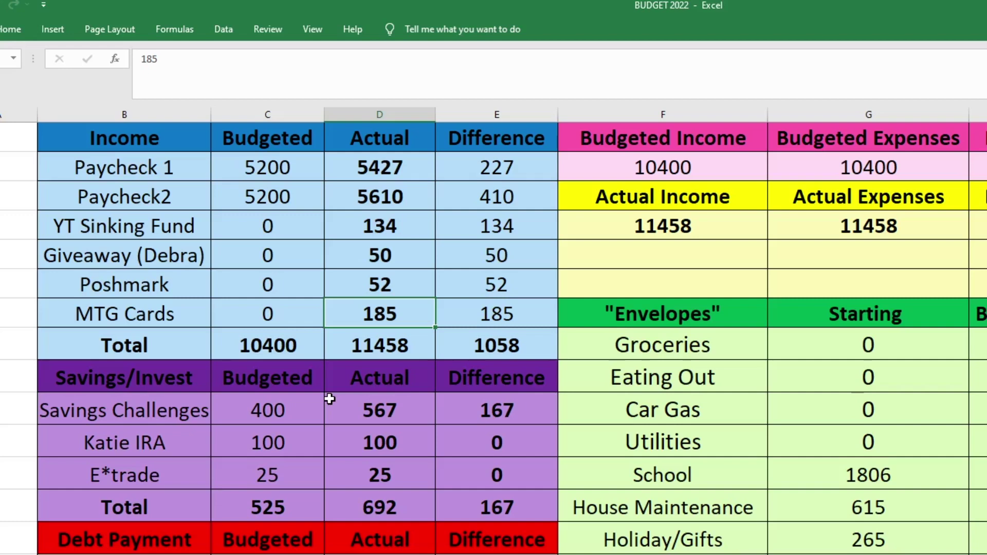
Step: Inspect the budgeted, actual and difference income total formulas
{"action": "key", "text": "Down"}
{"action": "key", "text": "Left"}
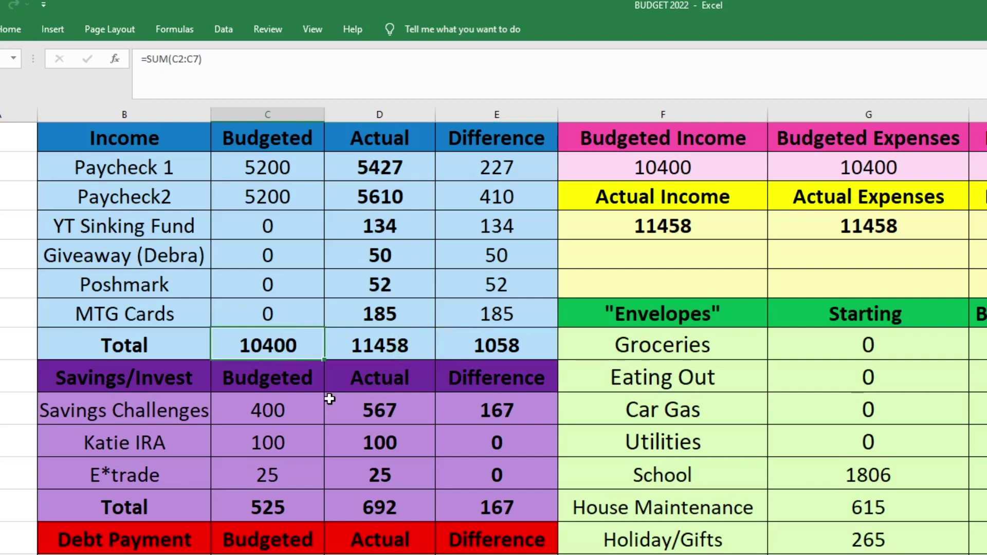
{"action": "key", "text": "Right"}
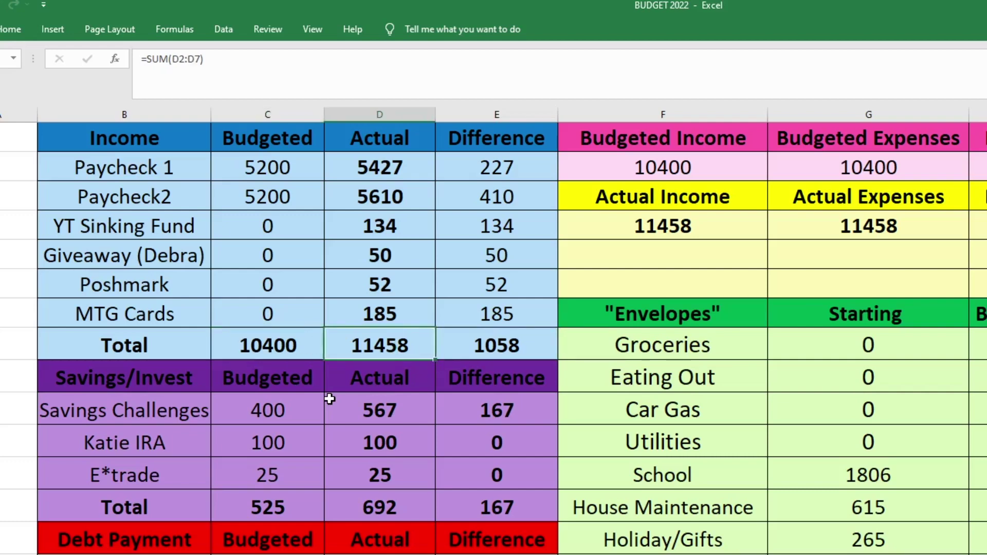
{"action": "key", "text": "Right"}
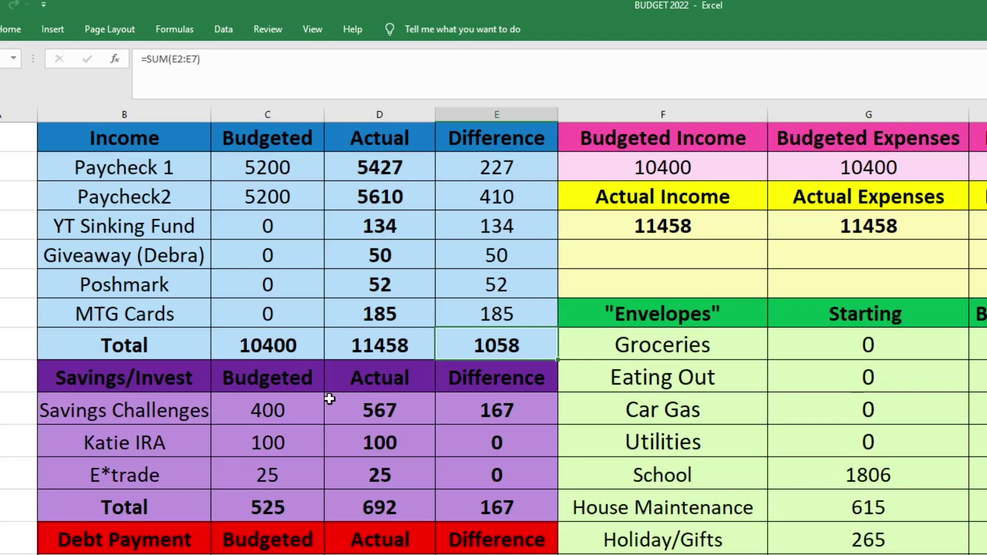
{"action": "scroll", "coordinate": [337, 317], "scroll_direction": "down", "scroll_amount": 3}
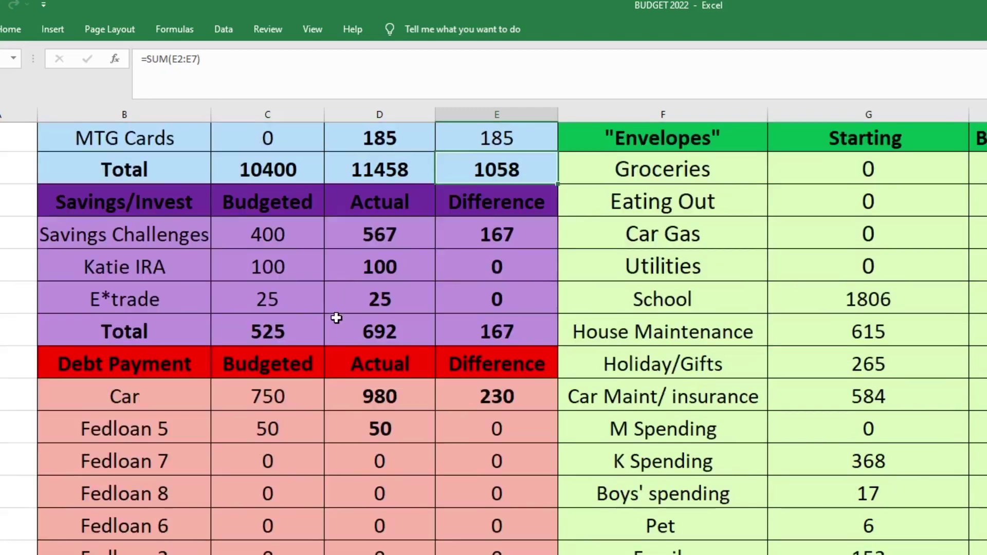
{"action": "scroll", "coordinate": [337, 318], "scroll_direction": "up", "scroll_amount": 1}
Step: Check Savings Challenges (400, 567, 167) and IRA (100 budgeted, 100 actual)
{"action": "left_click", "coordinate": [296, 238]}
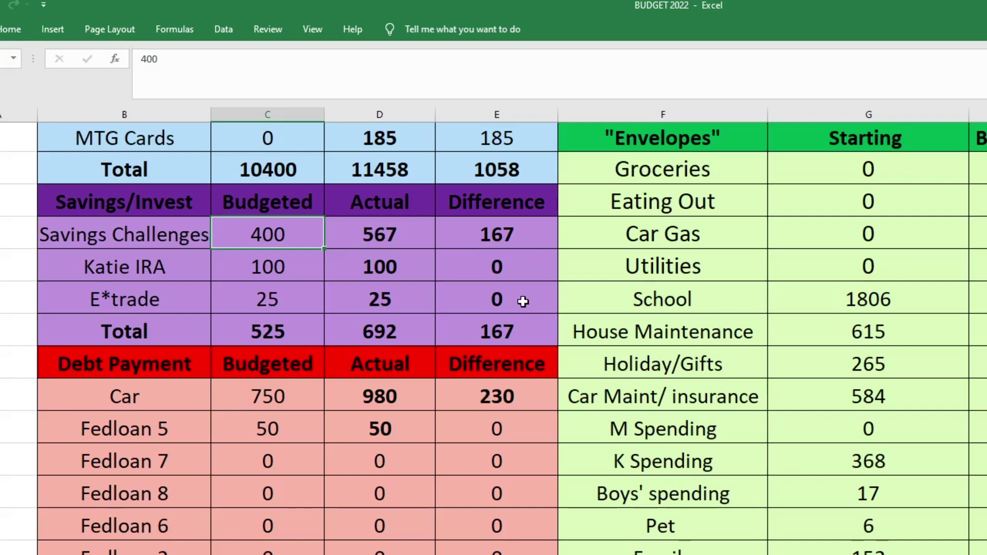
{"action": "left_click", "coordinate": [388, 226]}
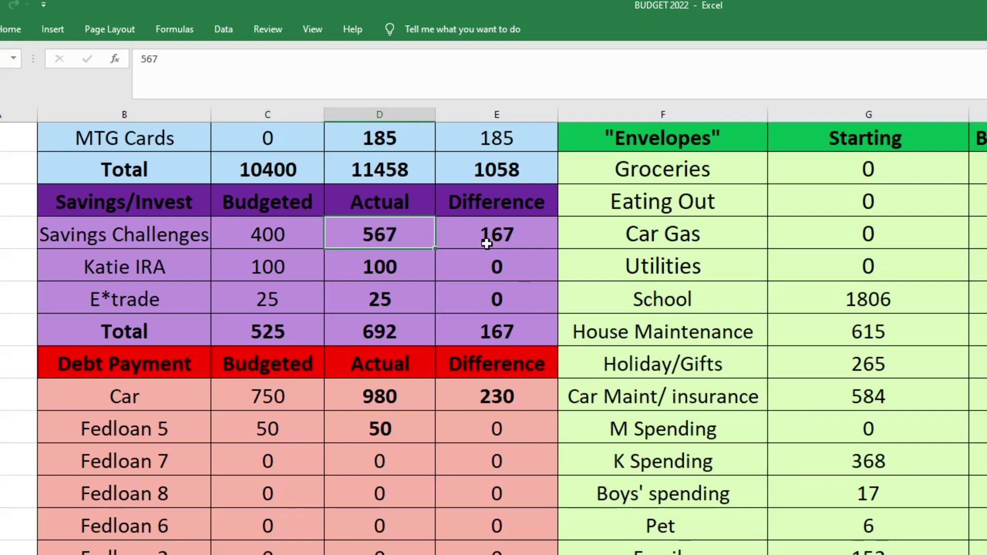
{"action": "left_click", "coordinate": [491, 246]}
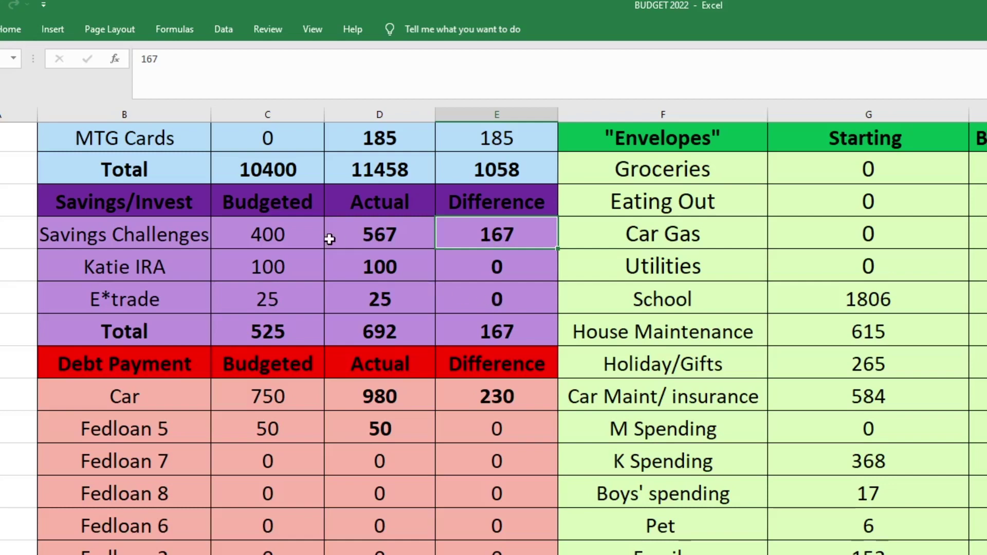
{"action": "left_click", "coordinate": [315, 273]}
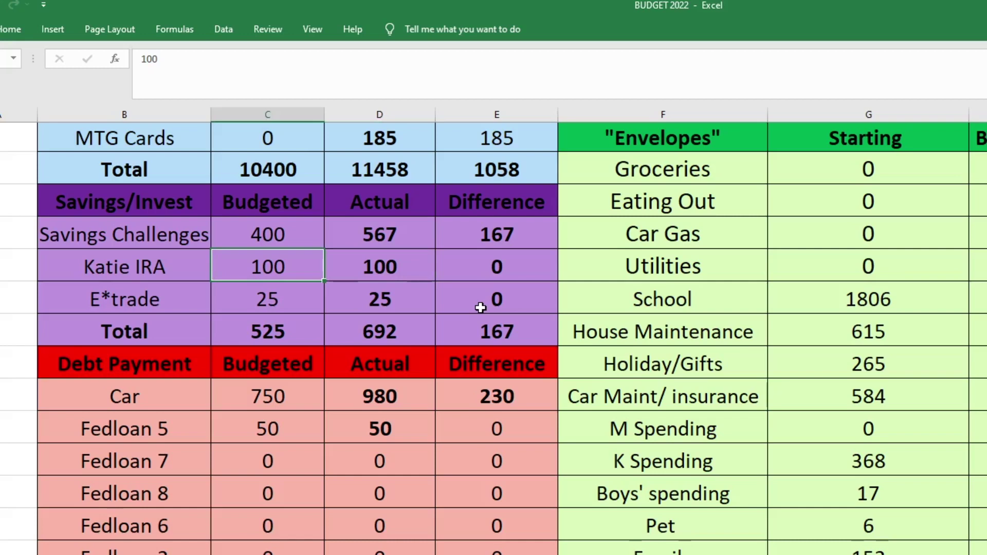
{"action": "key", "text": "Right"}
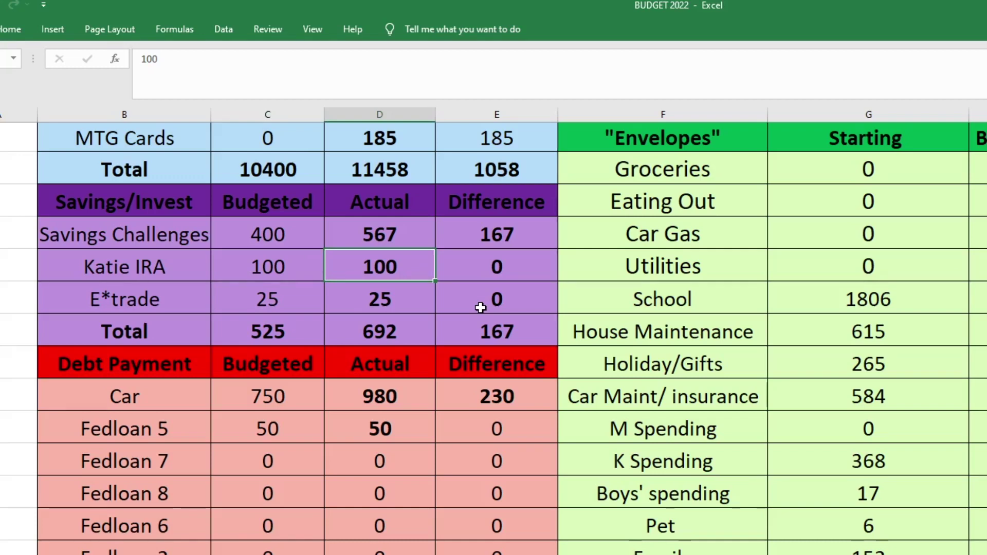
Step: Check E*trade (25, 25) and the savings totals: =SUM(C10:C12), =SUM(D10:D12), typed 167
{"action": "key", "text": "Down"}
{"action": "key", "text": "Left"}
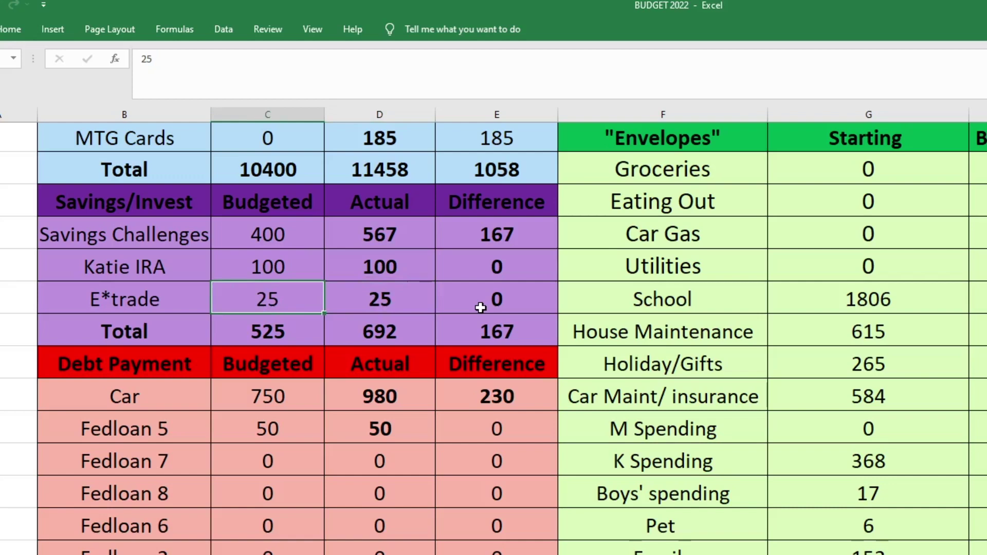
{"action": "key", "text": "Right"}
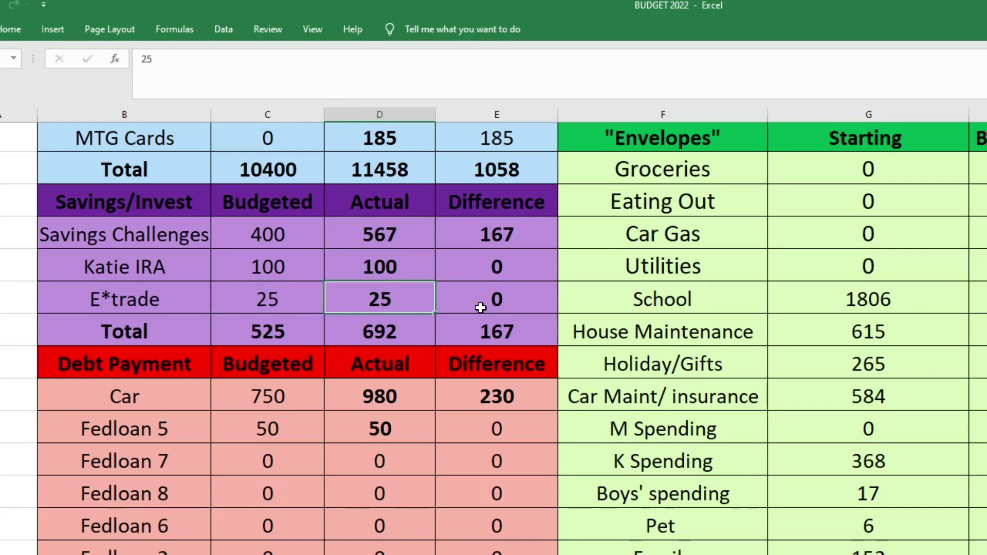
{"action": "key", "text": "Right"}
{"action": "key", "text": "Down"}
{"action": "key", "text": "Left"}
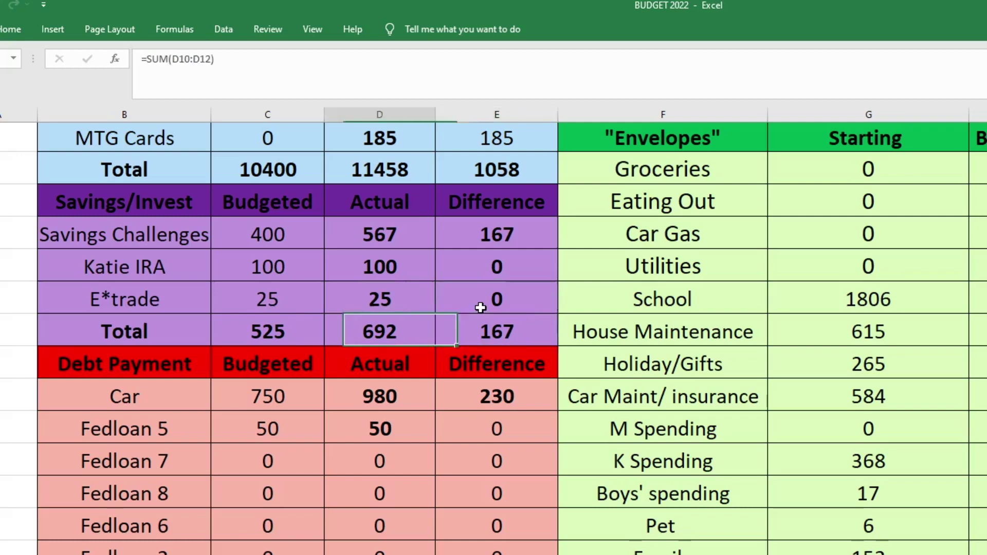
{"action": "key", "text": "Left"}
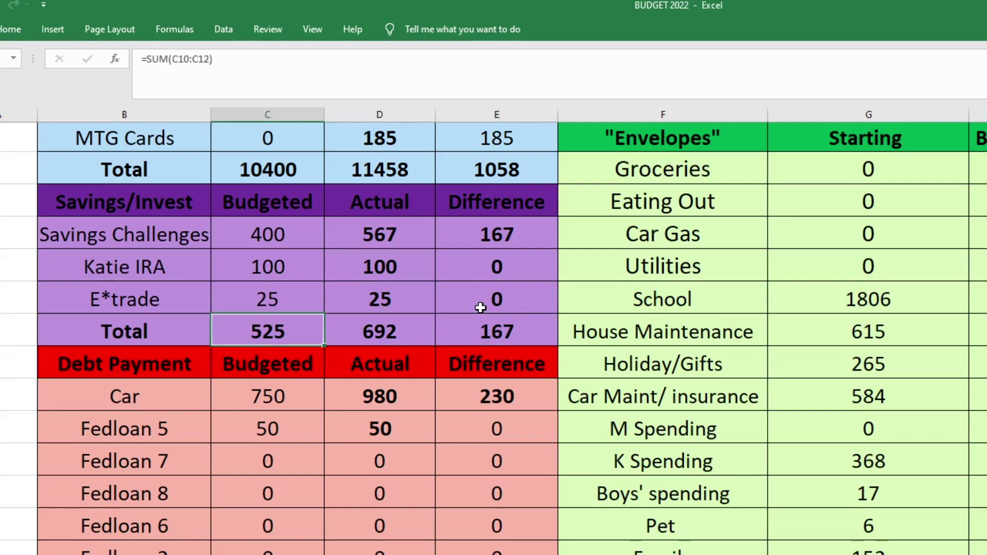
{"action": "key", "text": "Right"}
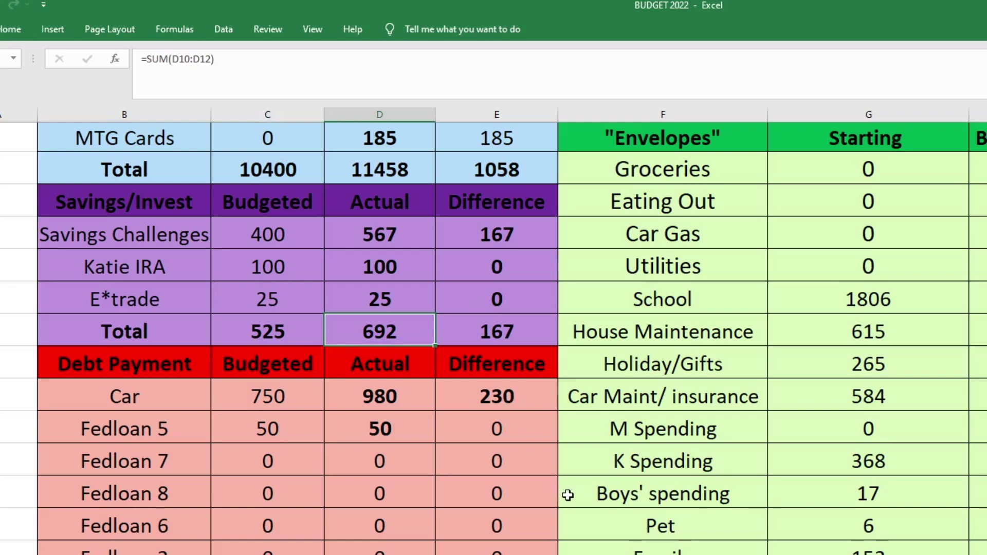
{"action": "key", "text": "Right"}
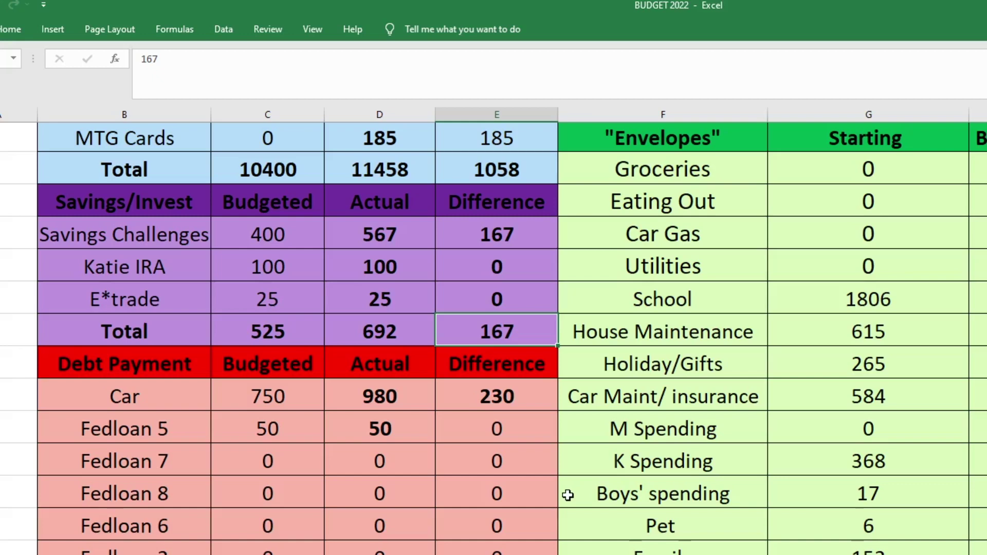
{"action": "scroll", "coordinate": [557, 410], "scroll_direction": "down", "scroll_amount": 2}
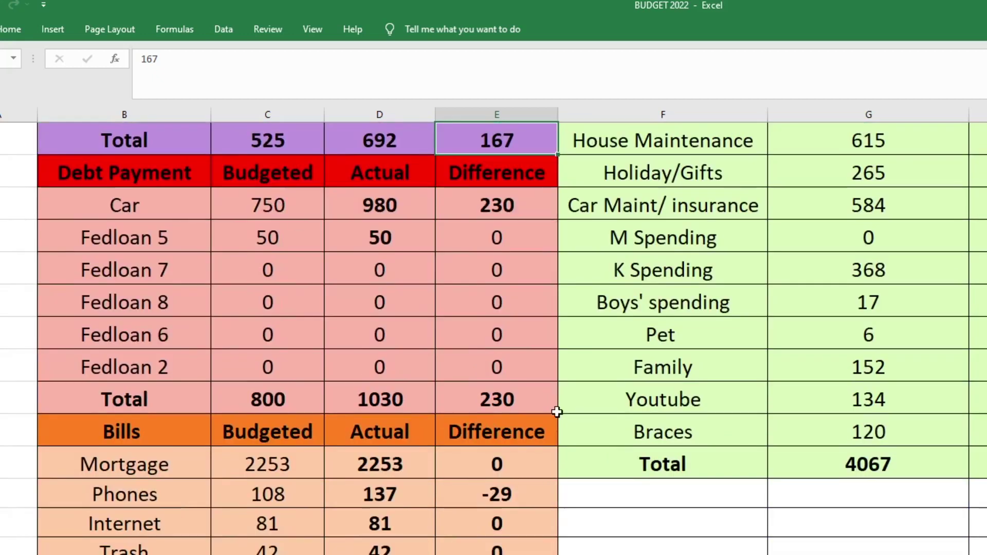
Step: Check the Car payment (750 budgeted, 980 actual, 230 difference) and Fedloan 5 amounts
{"action": "left_click", "coordinate": [278, 208]}
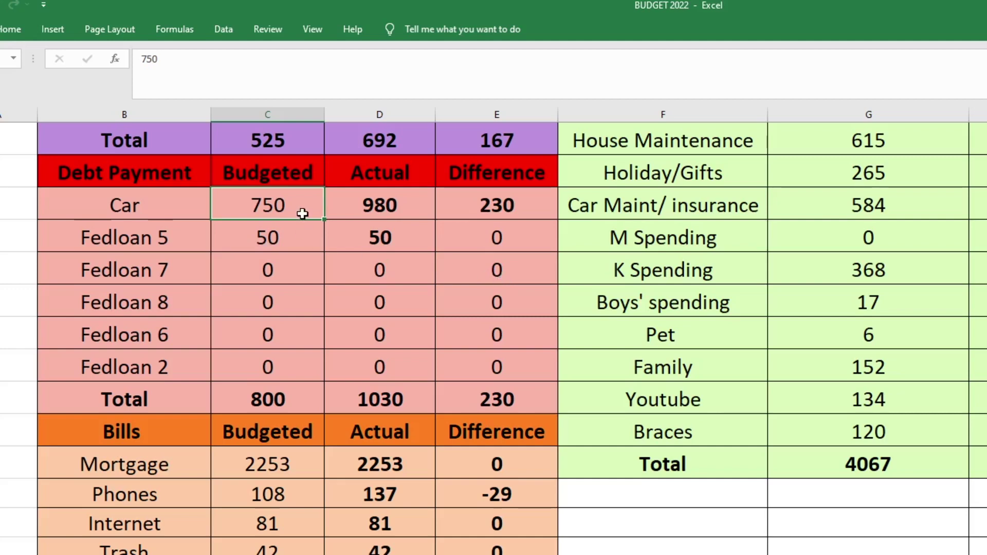
{"action": "left_click", "coordinate": [410, 209]}
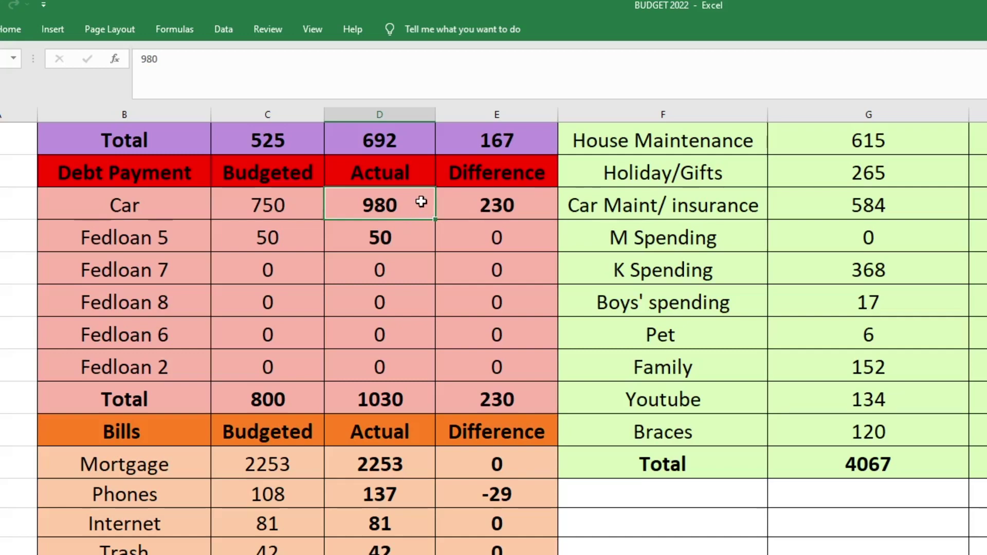
{"action": "key", "text": "Right"}
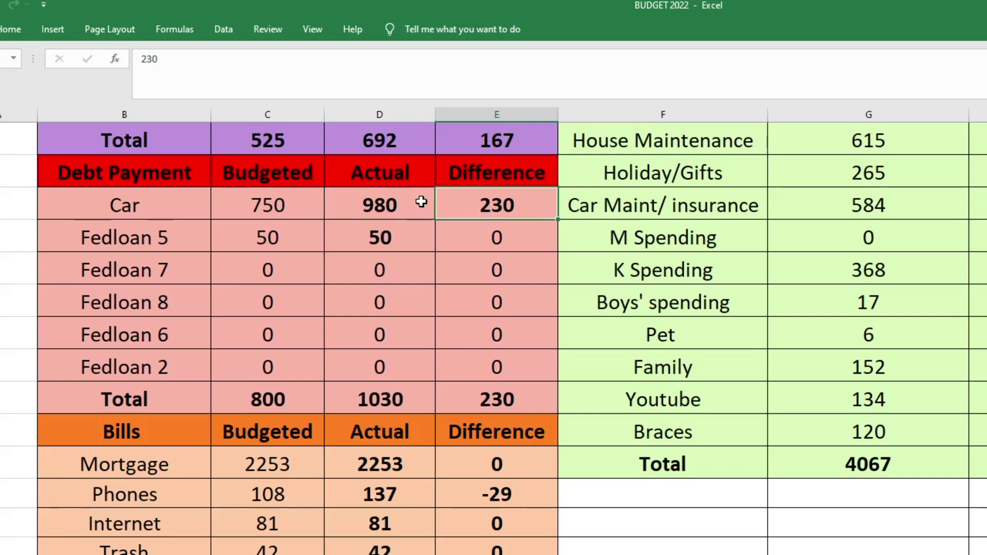
{"action": "key", "text": "Down"}
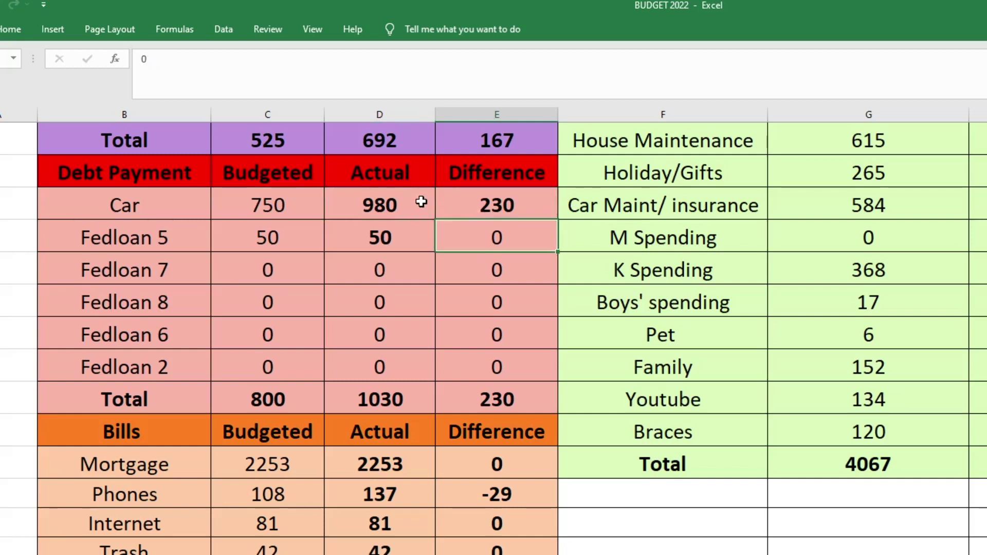
{"action": "key", "text": "Left"}
{"action": "key", "text": "Left"}
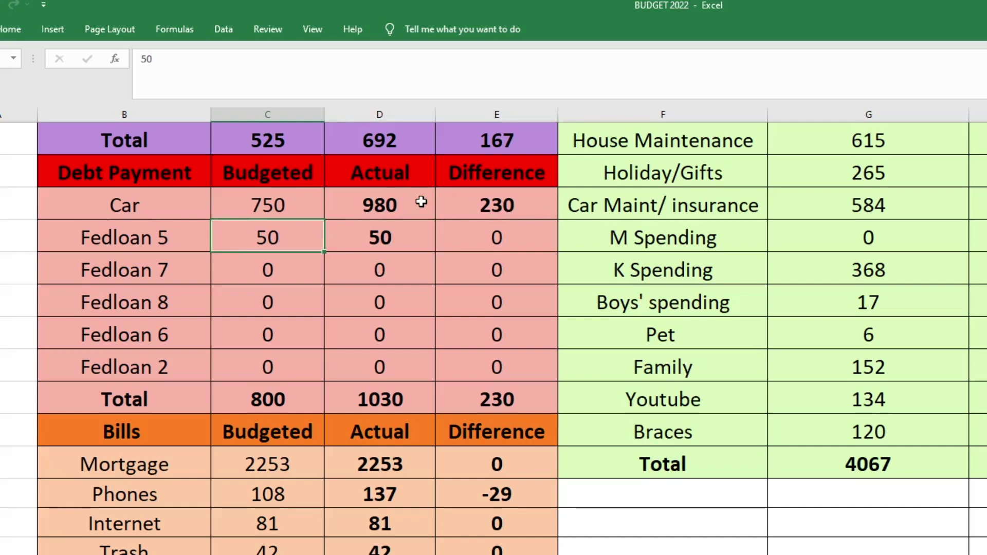
{"action": "key", "text": "Right"}
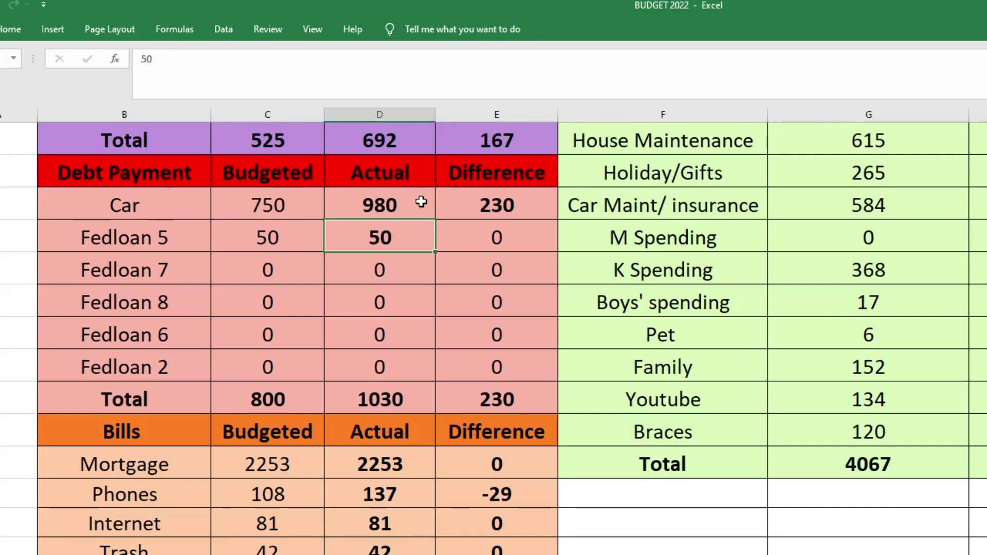
{"action": "key", "text": "Left"}
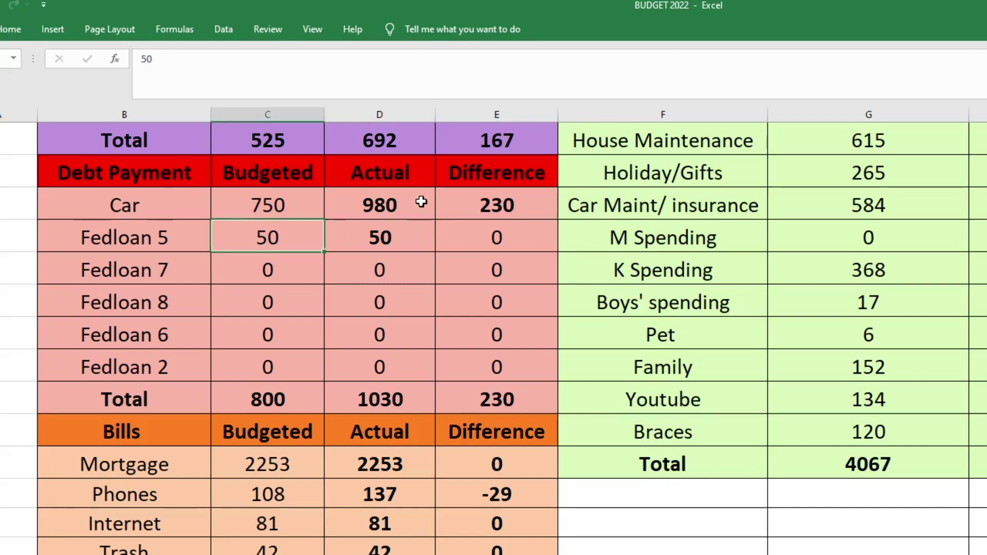
{"action": "key", "text": "Right"}
{"action": "key", "text": "Right"}
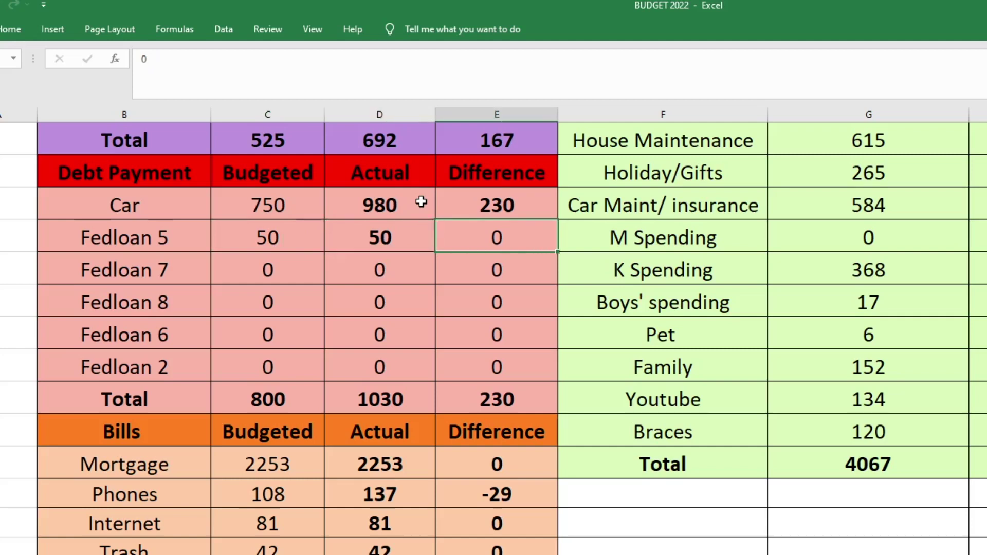
Step: Inspect the debt totals =SUM(C15:C20), =SUM(D15:D20), =SUM(E15:E20): 800, 1030, 230
{"action": "key", "text": "Down"}
{"action": "key", "text": "Down"}
{"action": "key", "text": "Down"}
{"action": "key", "text": "Down"}
{"action": "key", "text": "Down"}
{"action": "key", "text": "Left"}
{"action": "key", "text": "Left"}
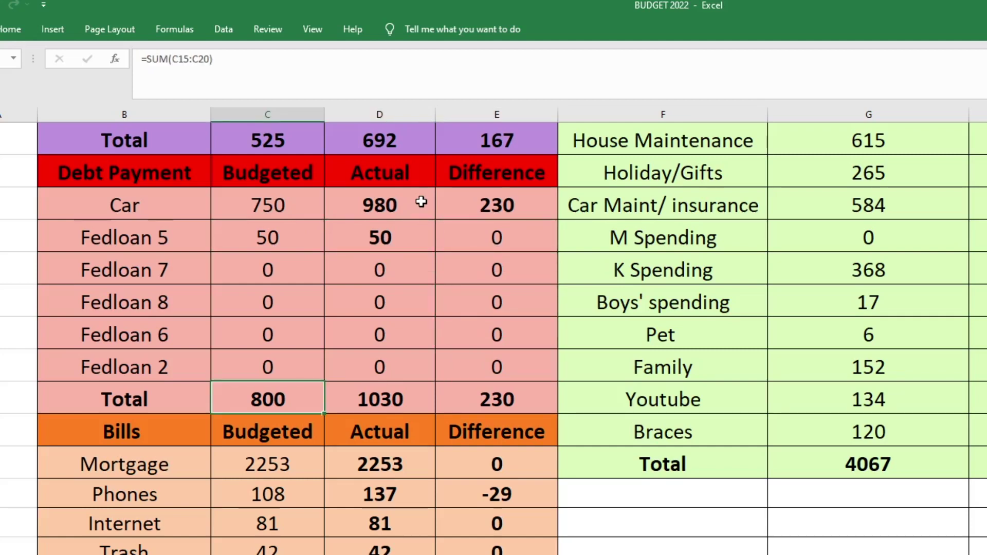
{"action": "key", "text": "Right"}
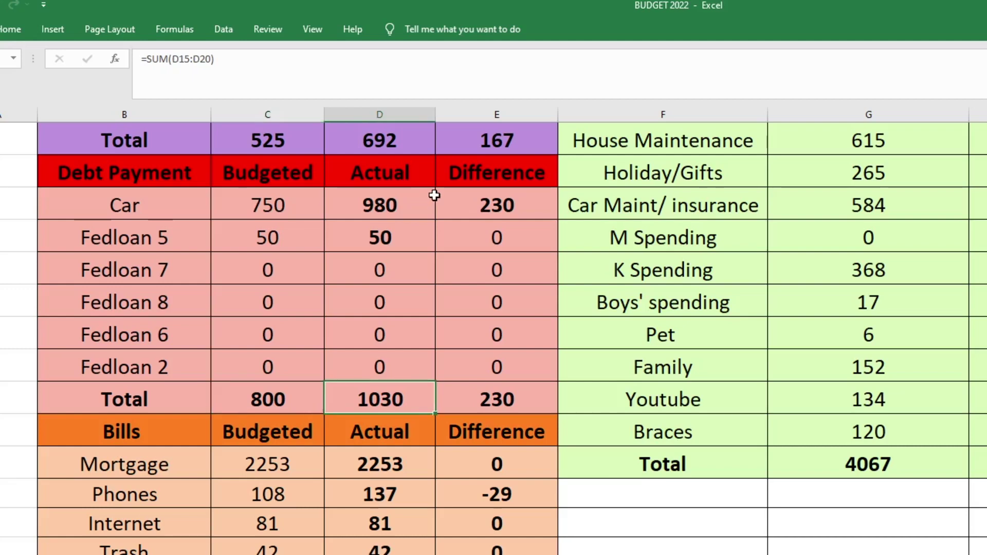
{"action": "left_click", "coordinate": [477, 393]}
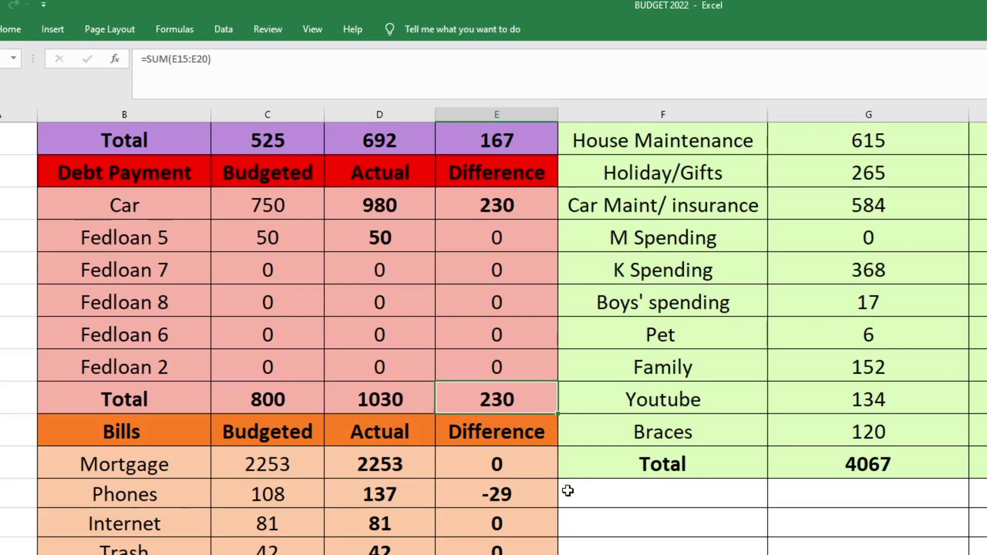
{"action": "scroll", "coordinate": [569, 489], "scroll_direction": "down", "scroll_amount": 3}
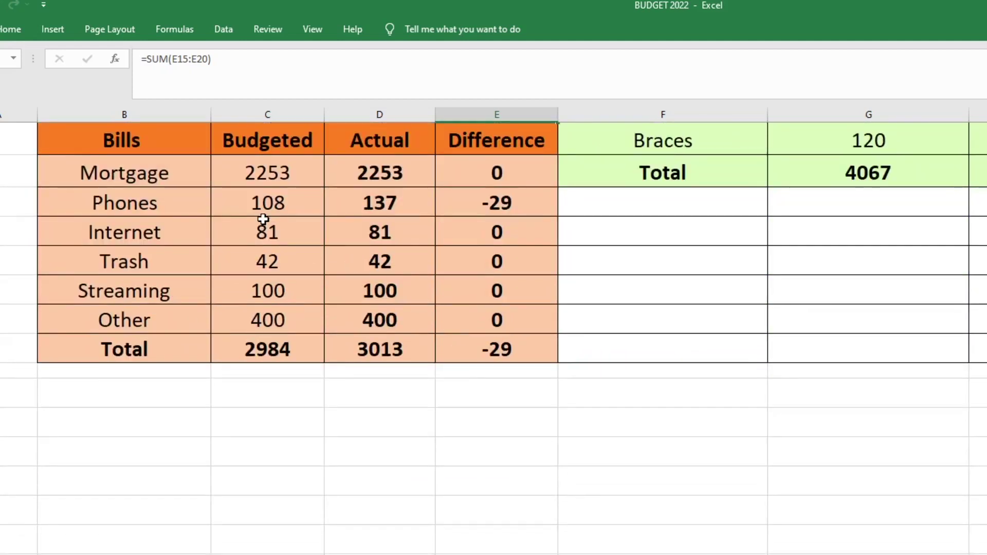
Step: Review Mortgage and Phones, where 108 budgeted versus 137 actual gives -29 via =SUM(C24-D24)
{"action": "left_click", "coordinate": [259, 163]}
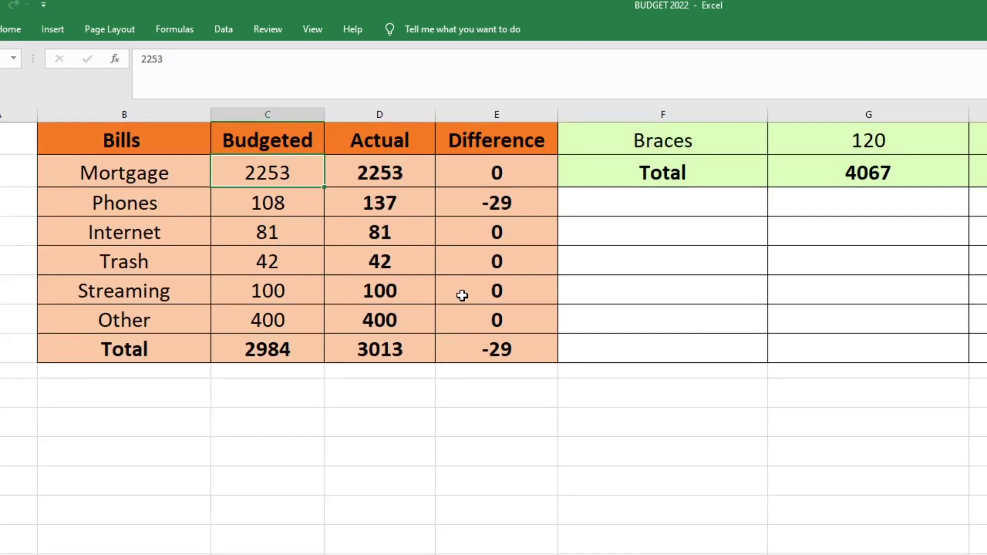
{"action": "key", "text": "Right"}
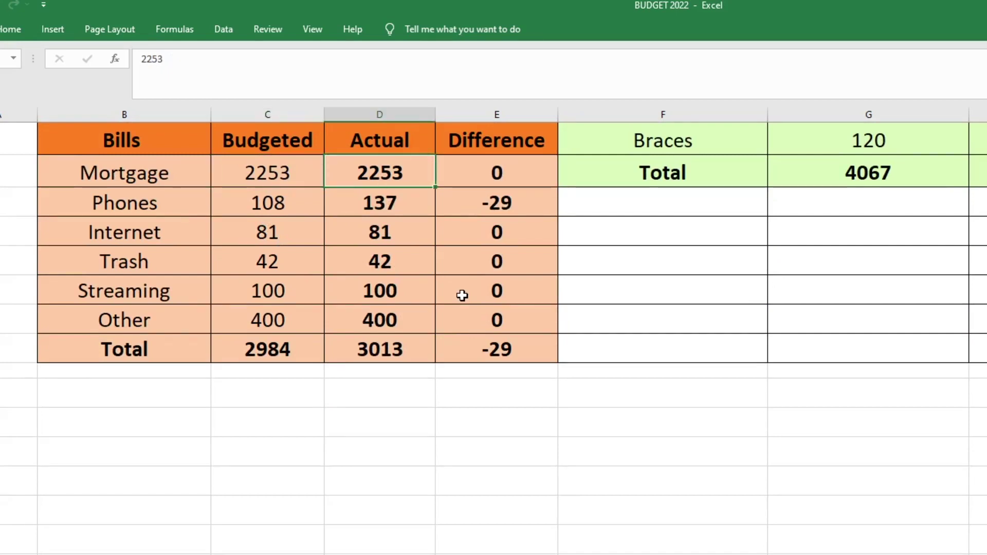
{"action": "key", "text": "Down"}
{"action": "key", "text": "Left"}
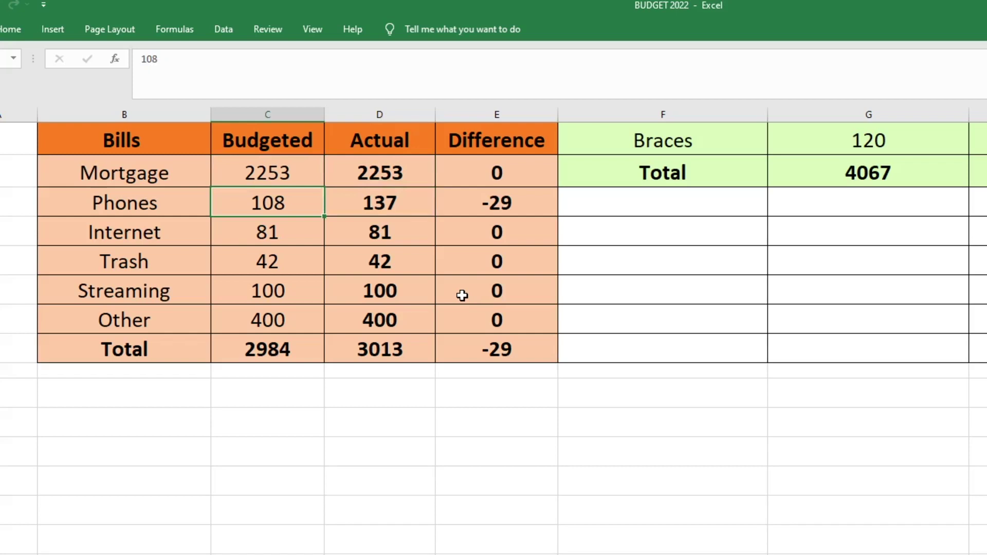
{"action": "key", "text": "Right"}
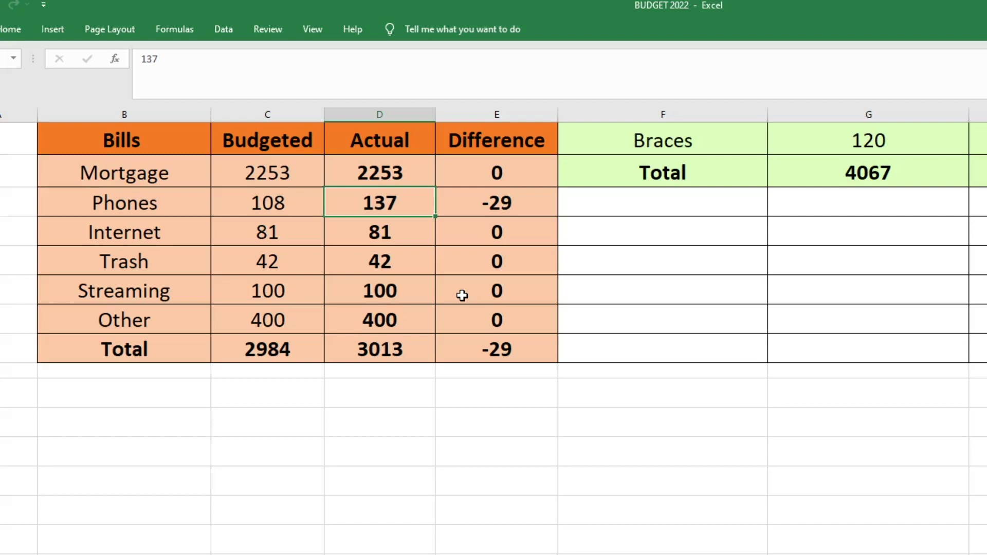
{"action": "key", "text": "Right"}
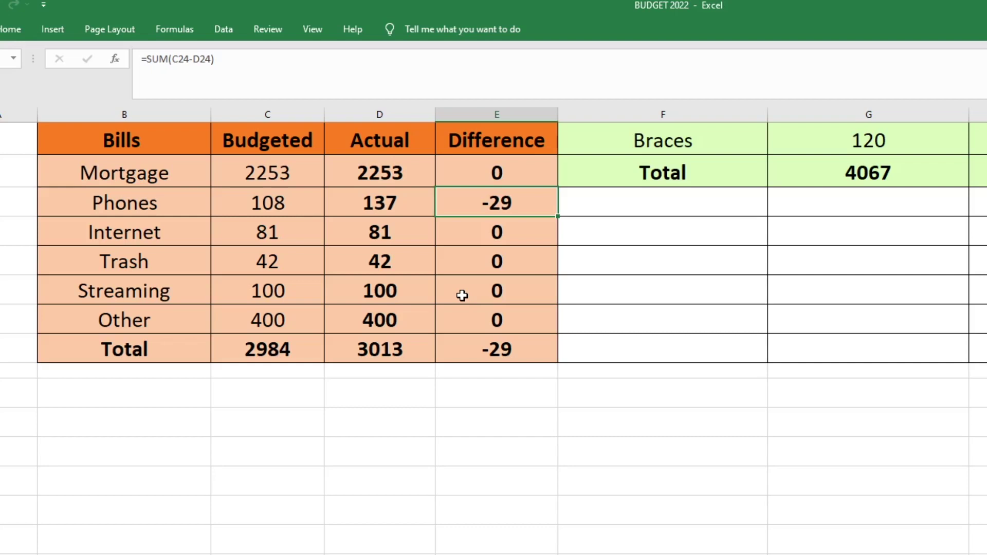
Step: Check the Internet, Trash, Streaming and Other bill amounts in the Actual column
{"action": "key", "text": "Down"}
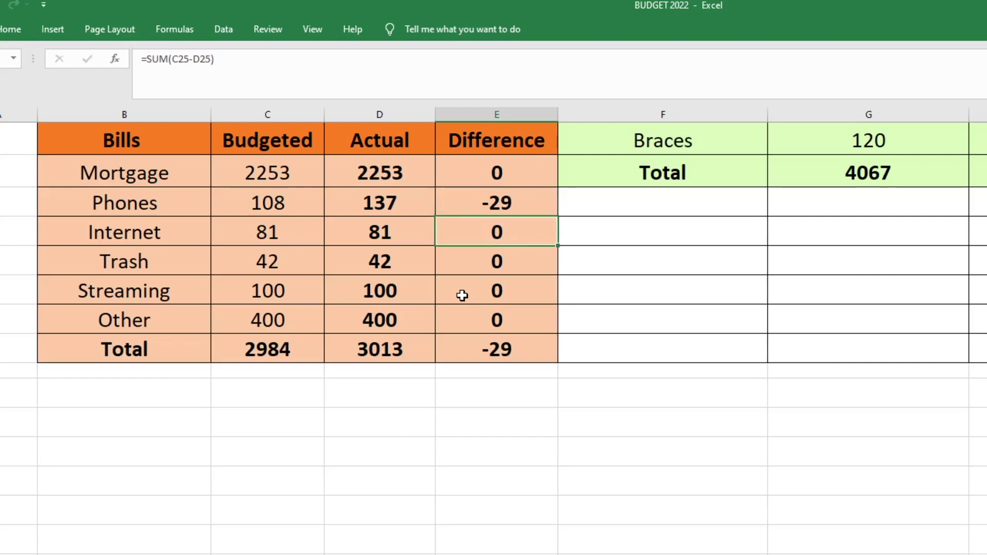
{"action": "key", "text": "Left"}
{"action": "key", "text": "Left"}
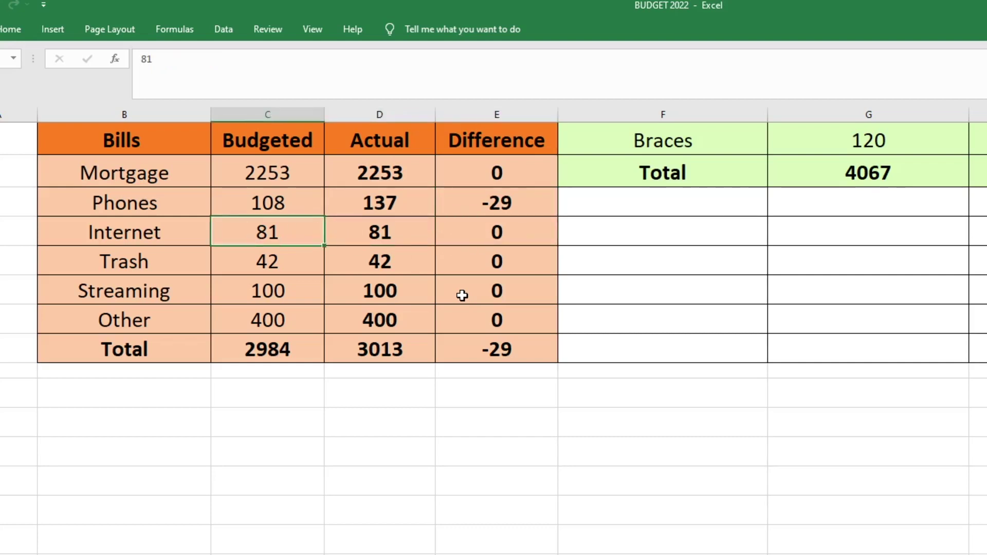
{"action": "key", "text": "Right"}
{"action": "key", "text": "Down"}
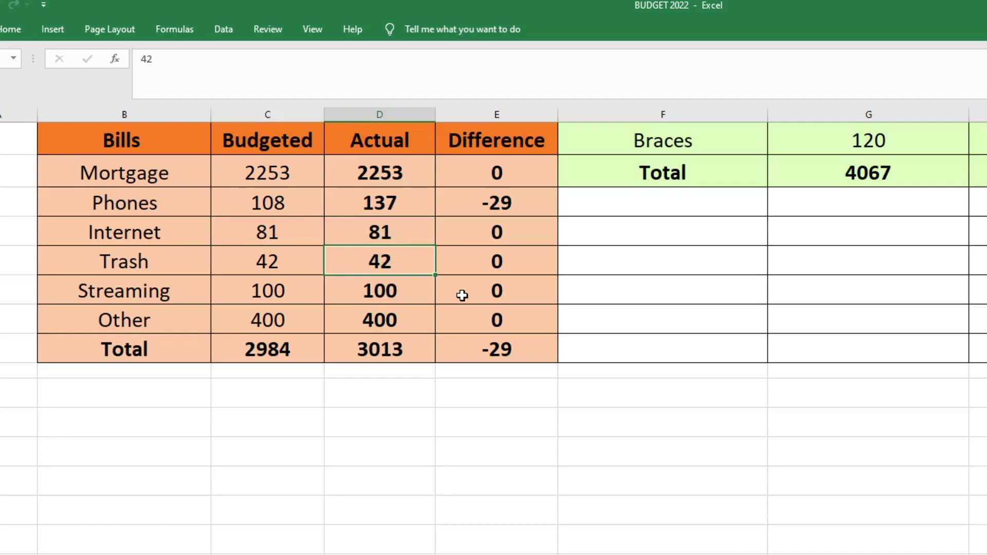
{"action": "key", "text": "Down"}
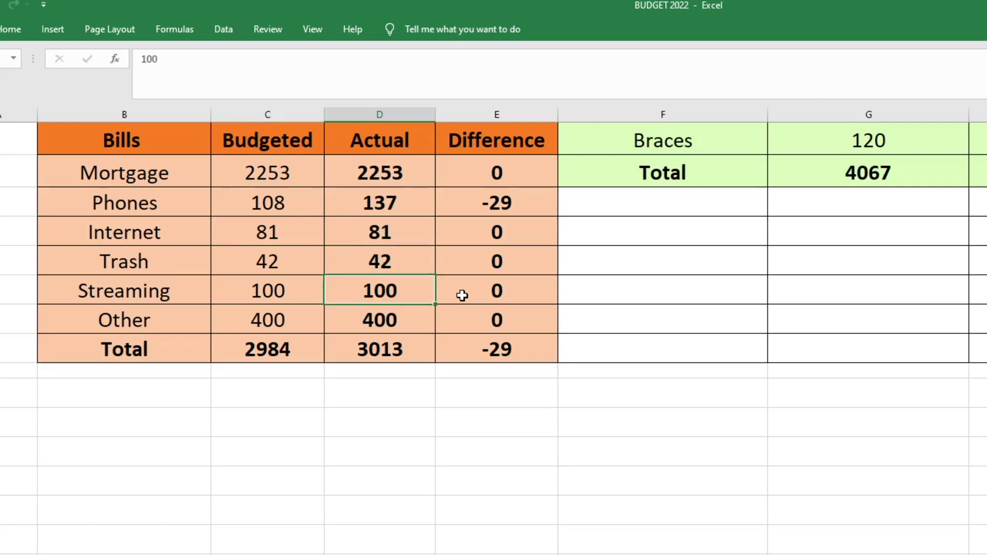
{"action": "key", "text": "Down"}
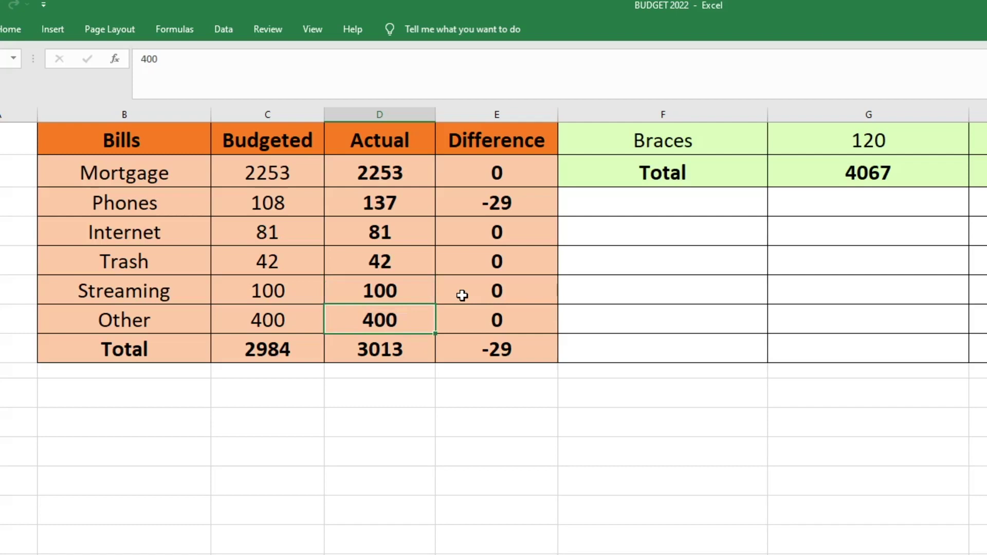
Step: Inspect the Bills total SUM formulas: 2984 budgeted, 3013 actual, -29 difference
{"action": "key", "text": "Down"}
{"action": "key", "text": "Left"}
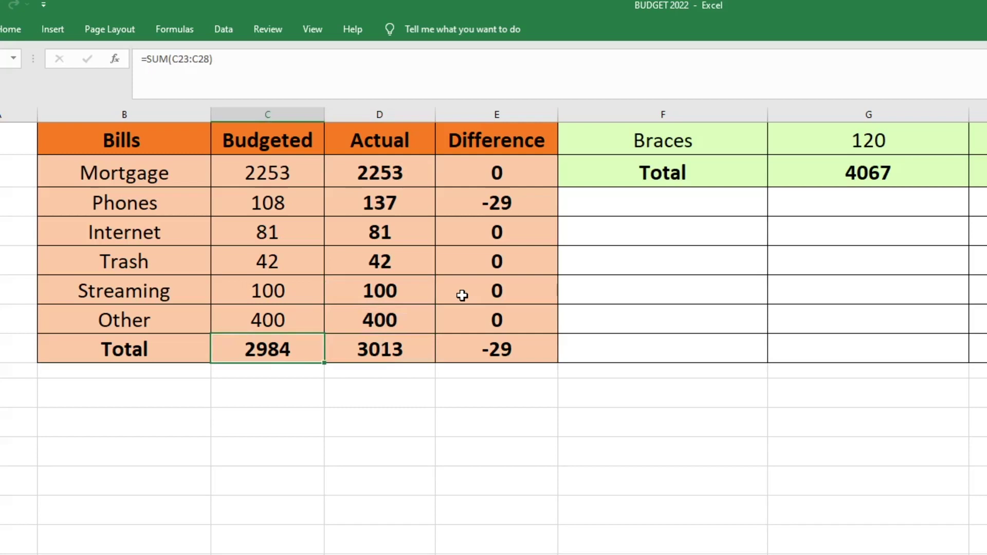
{"action": "key", "text": "Right"}
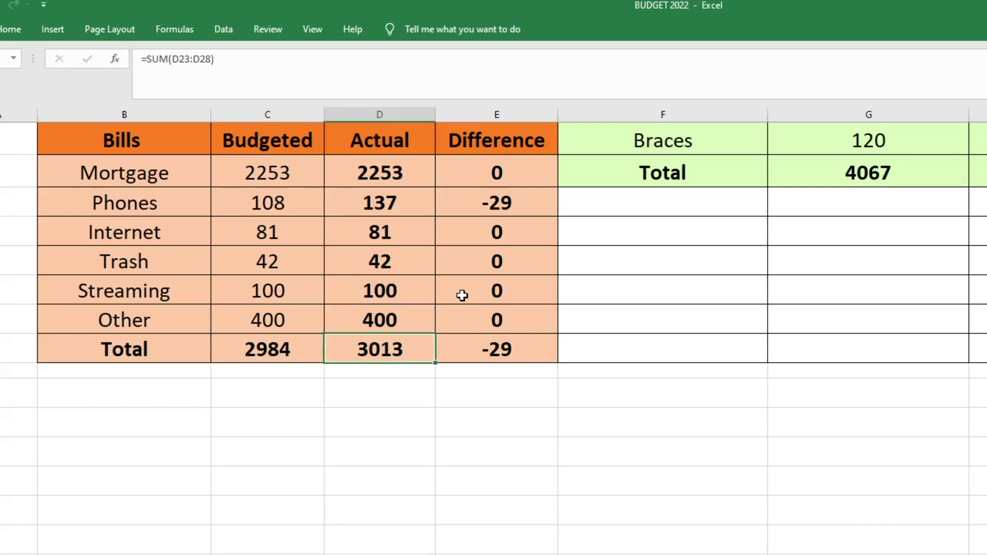
{"action": "key", "text": "Right"}
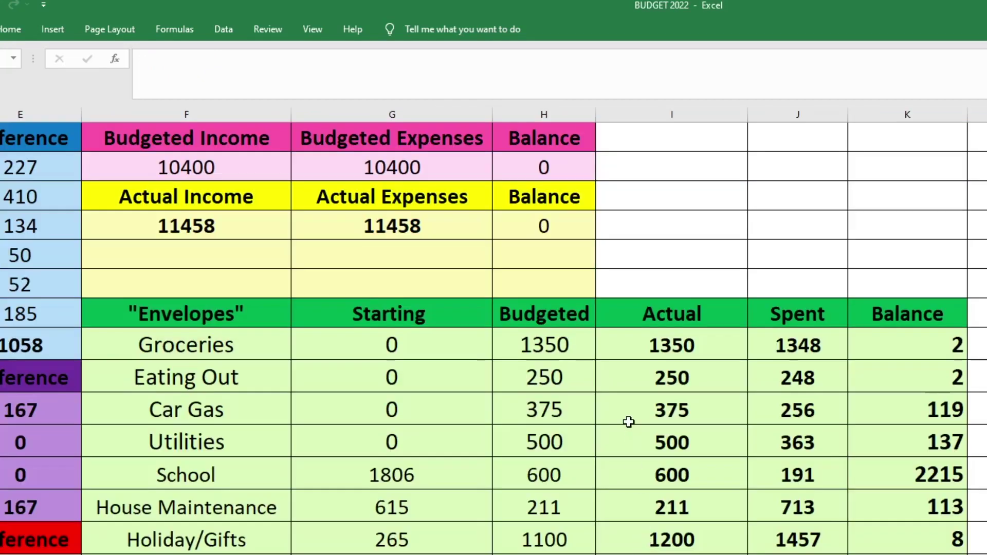
{"action": "scroll", "coordinate": [628, 419], "scroll_direction": "down", "scroll_amount": 3}
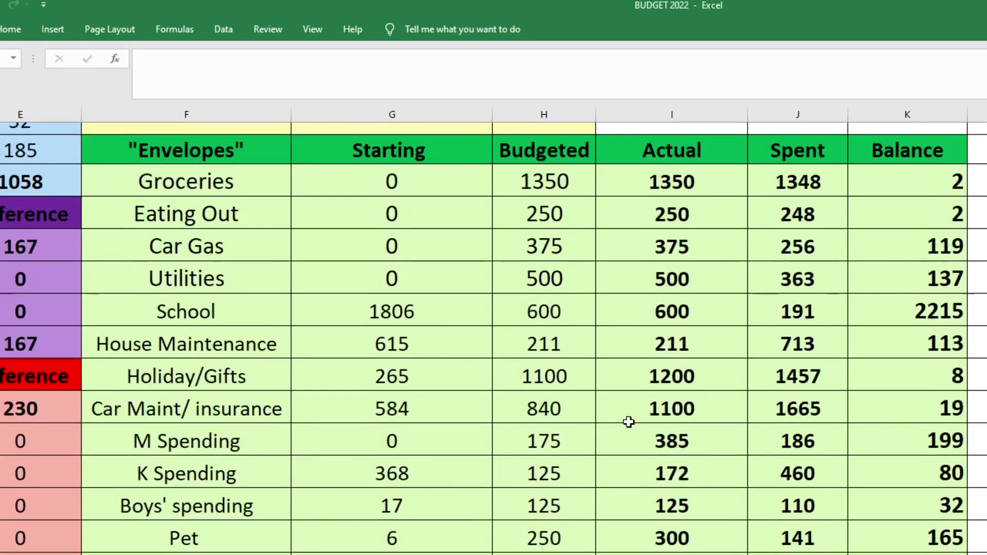
{"action": "scroll", "coordinate": [628, 422], "scroll_direction": "down", "scroll_amount": 1}
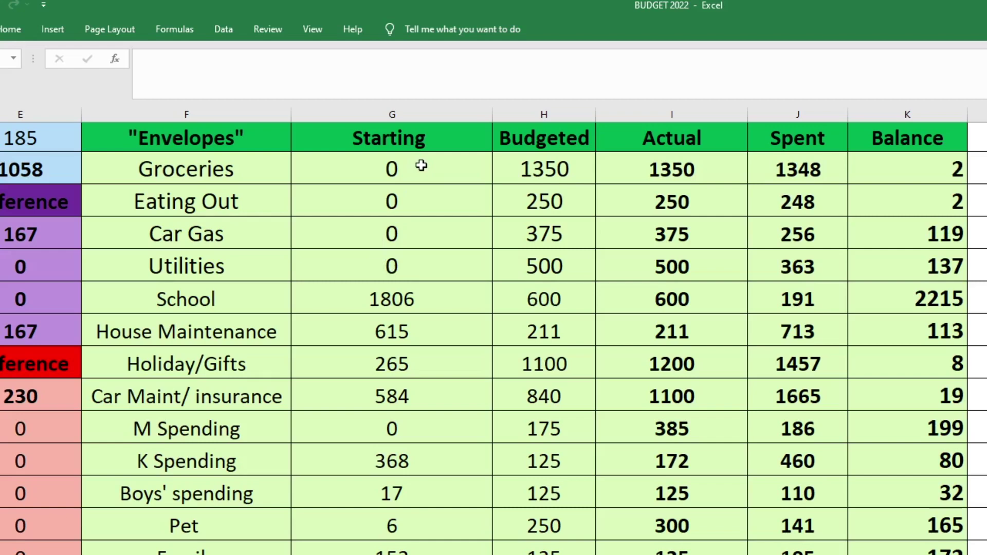
{"action": "left_click_drag", "start_coordinate": [422, 165], "coordinate": [440, 269]}
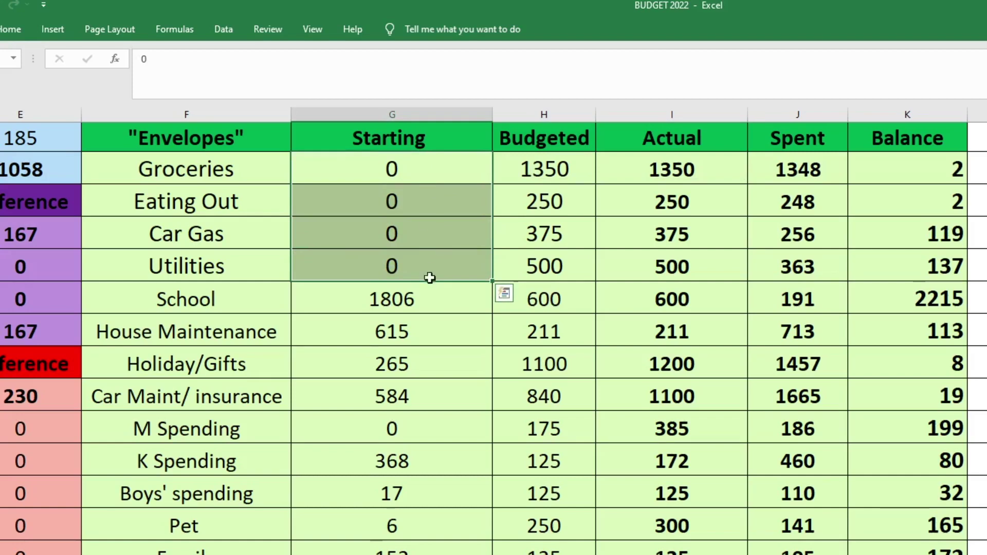
{"action": "left_click", "coordinate": [430, 286]}
{"action": "left_click_drag", "start_coordinate": [414, 176], "coordinate": [430, 275]}
{"action": "key", "text": "Left"}
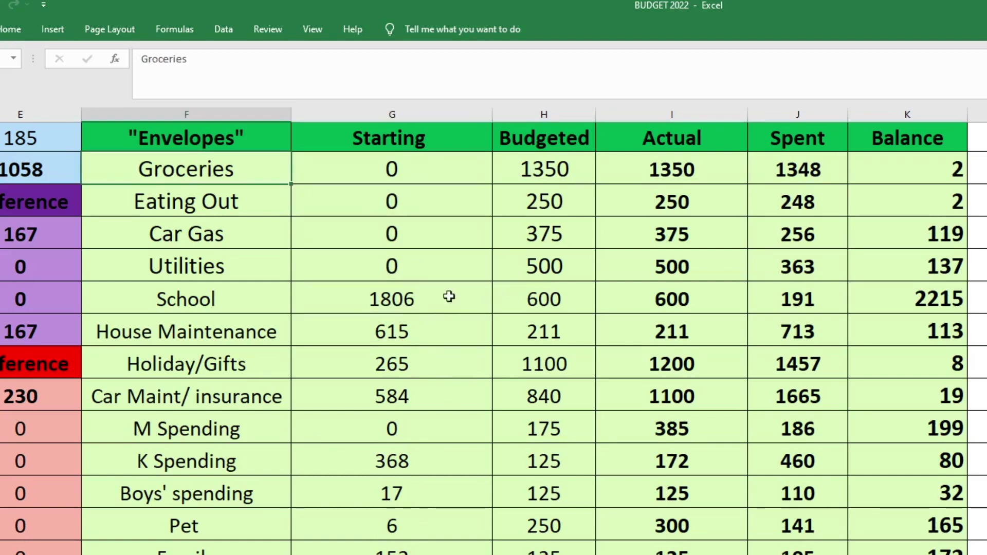
{"action": "key", "text": "Right"}
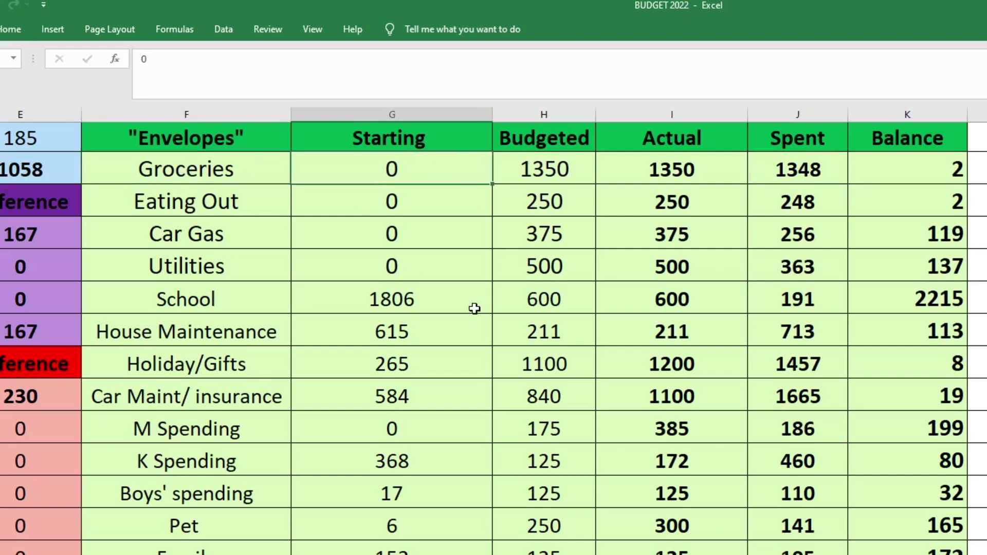
{"action": "key", "text": "Right"}
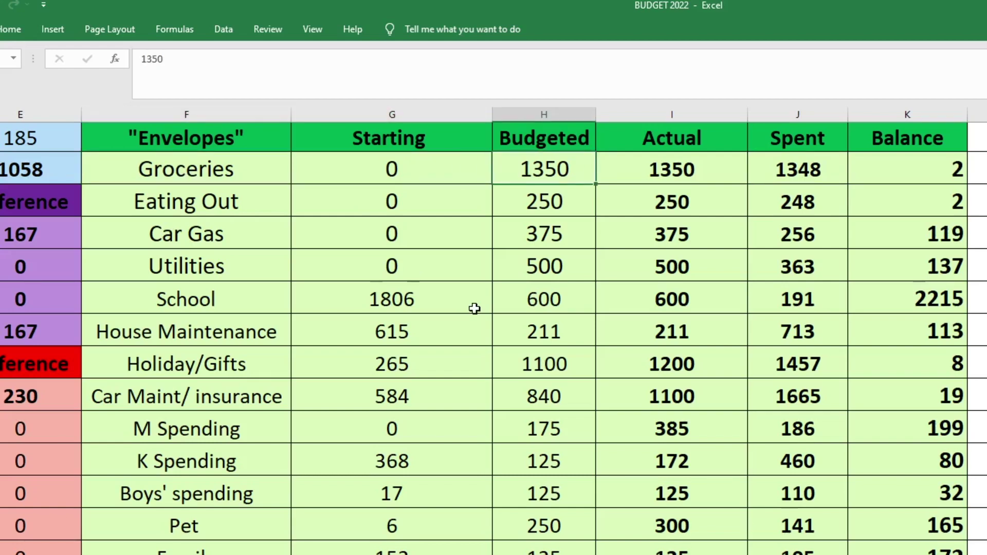
{"action": "key", "text": "Right"}
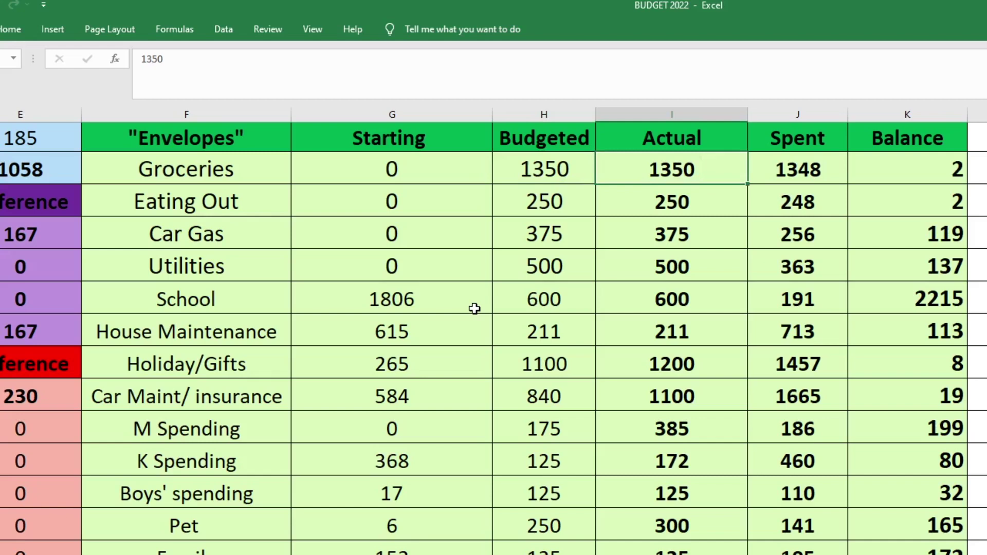
{"action": "key", "text": "Right"}
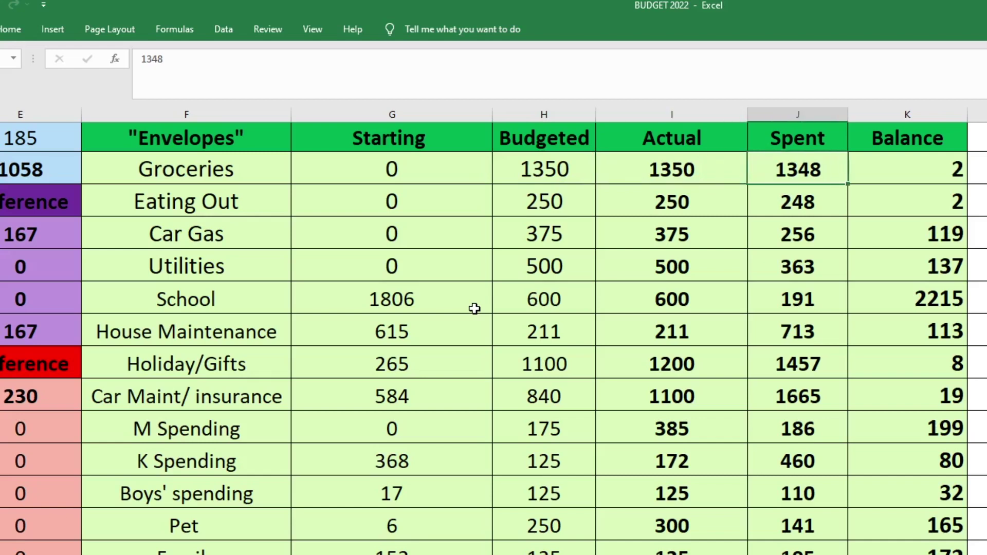
{"action": "key", "text": "Right"}
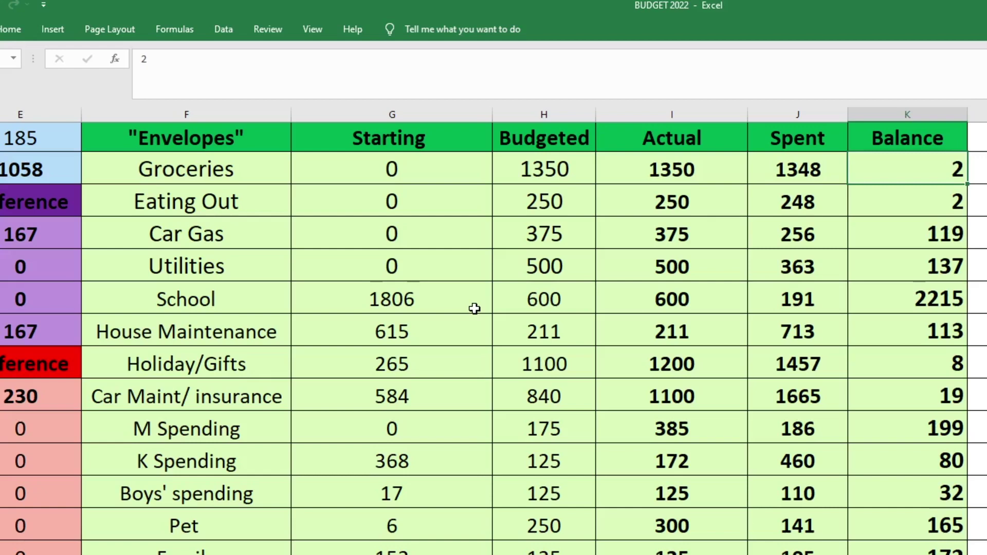
{"action": "key", "text": "Down"}
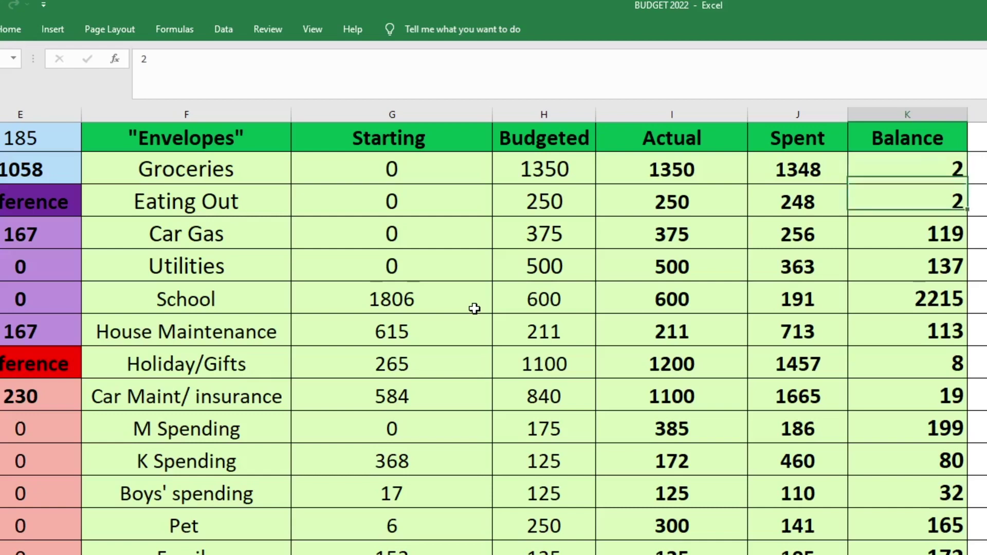
{"action": "key", "text": "Left"}
{"action": "key", "text": "Left"}
{"action": "key", "text": "Left"}
{"action": "key", "text": "Left"}
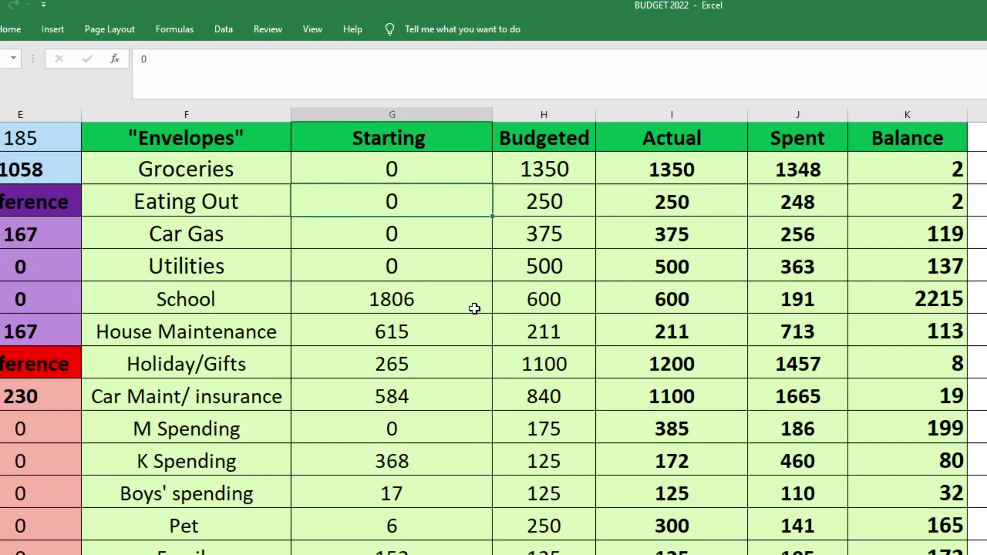
{"action": "key", "text": "Right"}
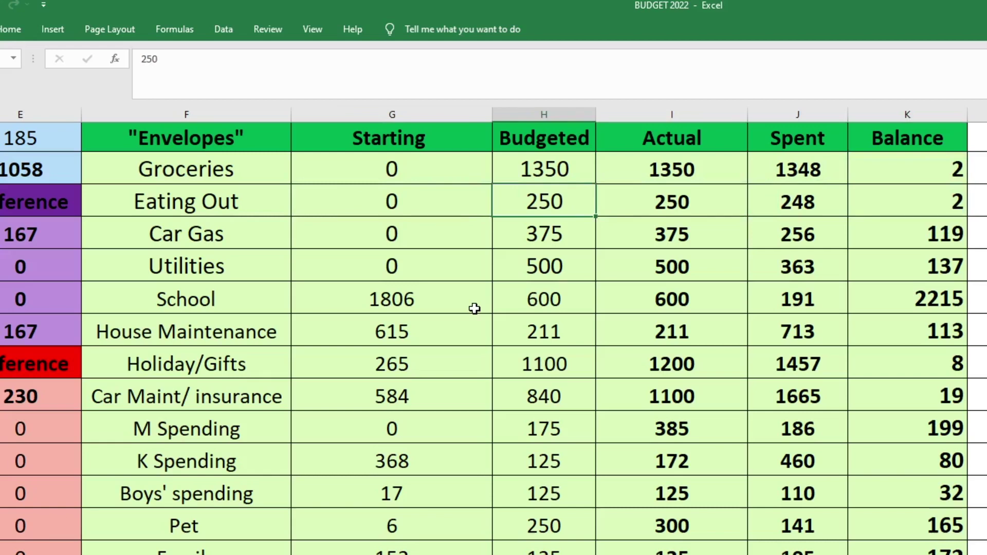
{"action": "key", "text": "Right"}
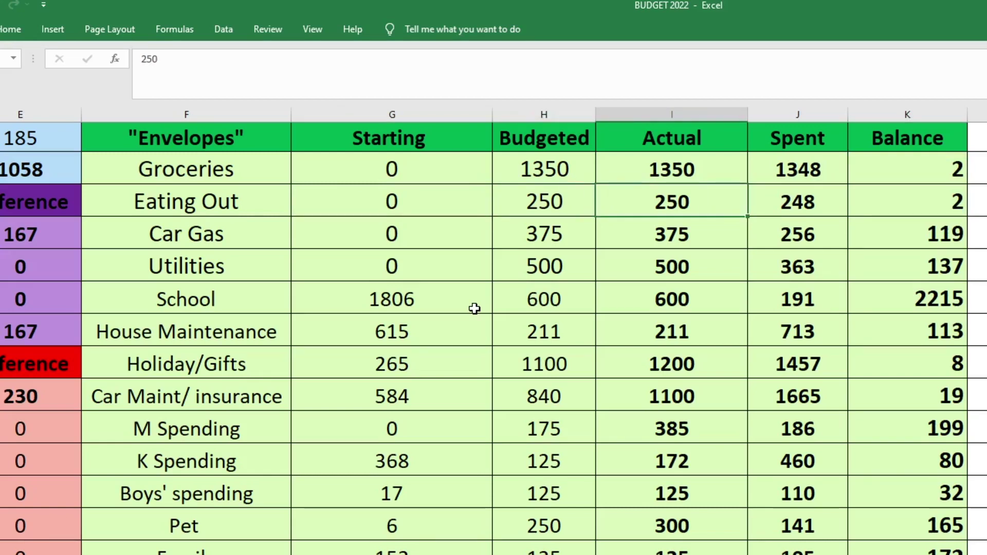
{"action": "key", "text": "Right"}
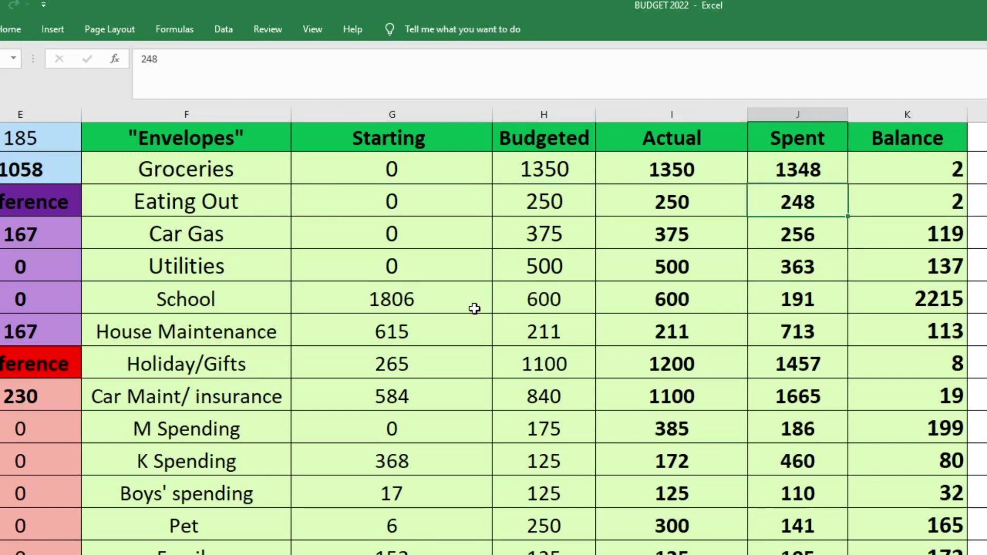
{"action": "key", "text": "Right"}
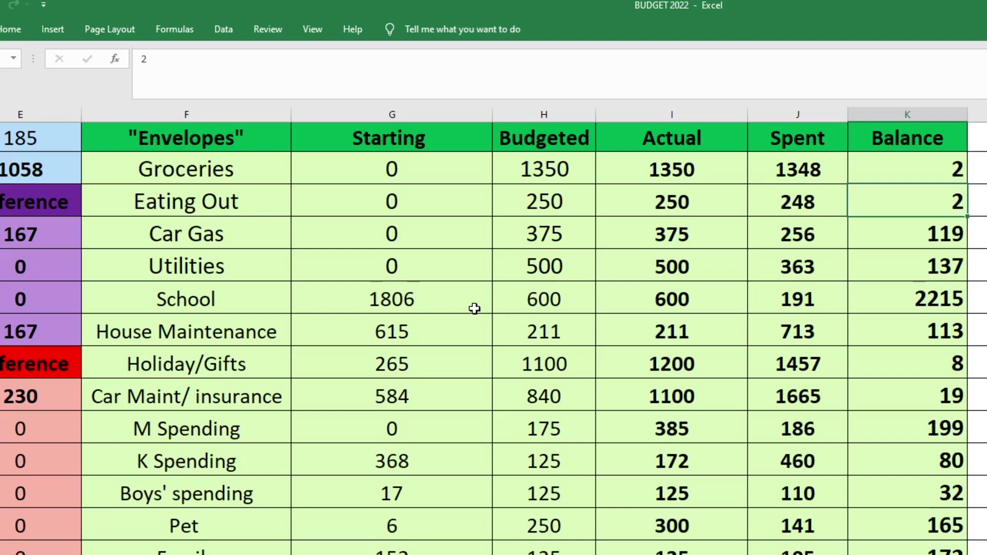
{"action": "key", "text": "Down"}
{"action": "key", "text": "Left"}
{"action": "key", "text": "Left"}
{"action": "key", "text": "Left"}
{"action": "key", "text": "Left"}
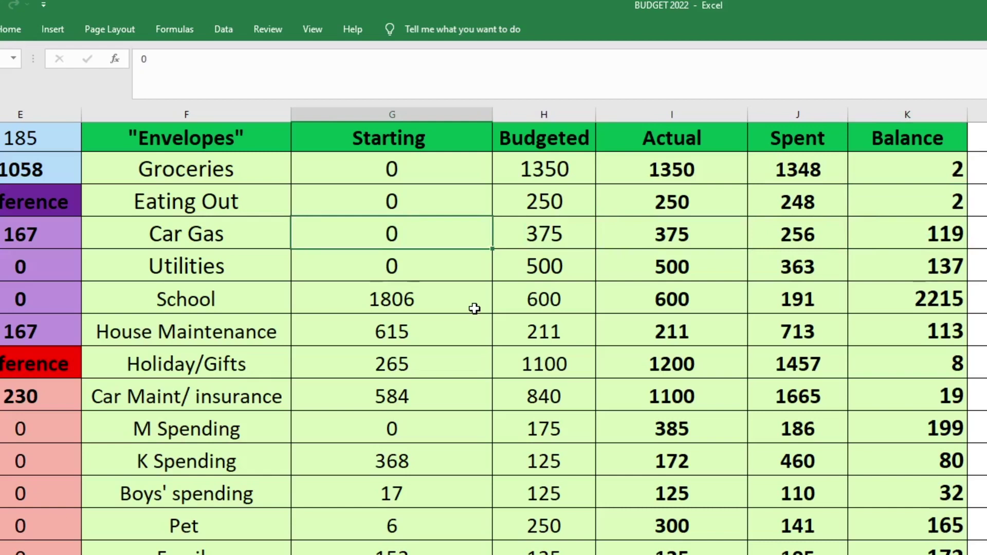
{"action": "key", "text": "Right"}
{"action": "key", "text": "Right"}
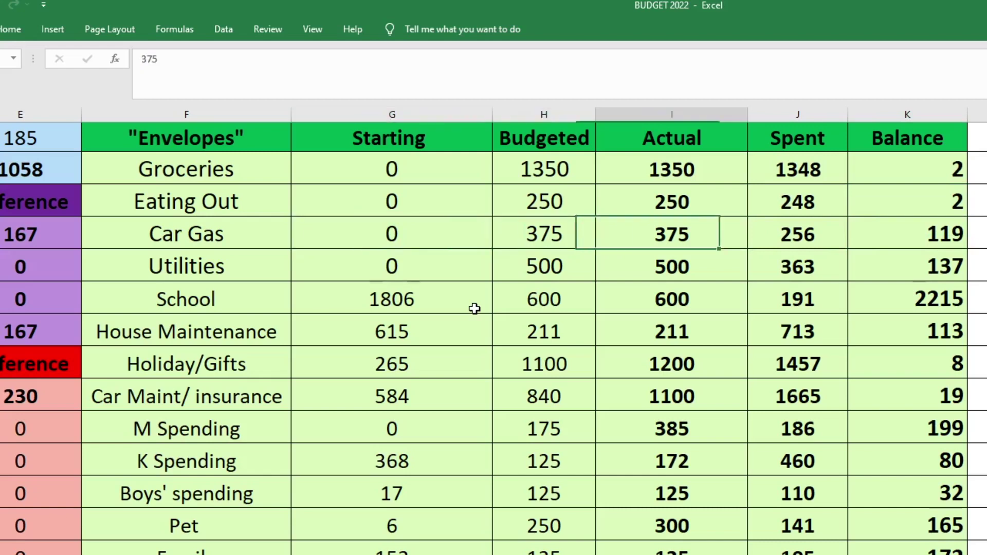
{"action": "key", "text": "Right"}
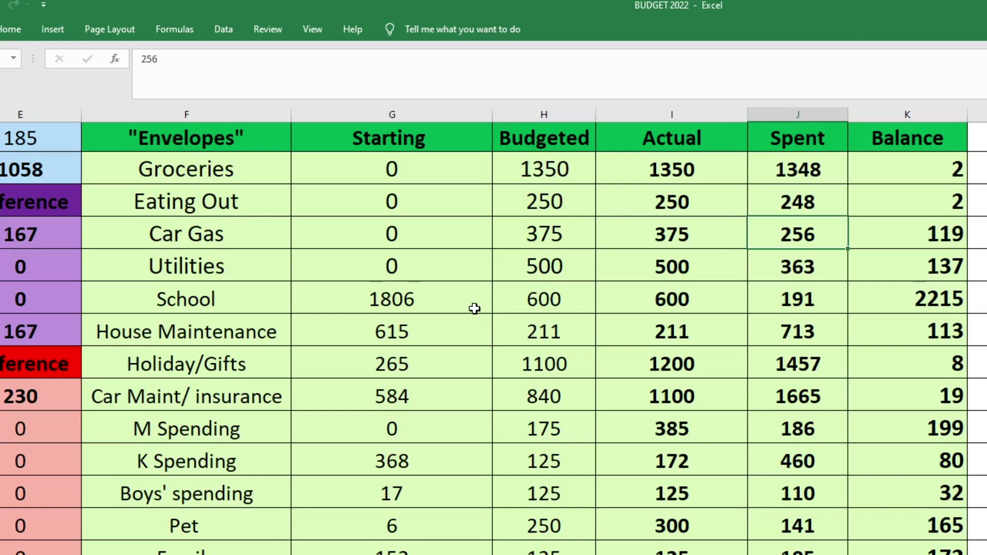
{"action": "key", "text": "Right"}
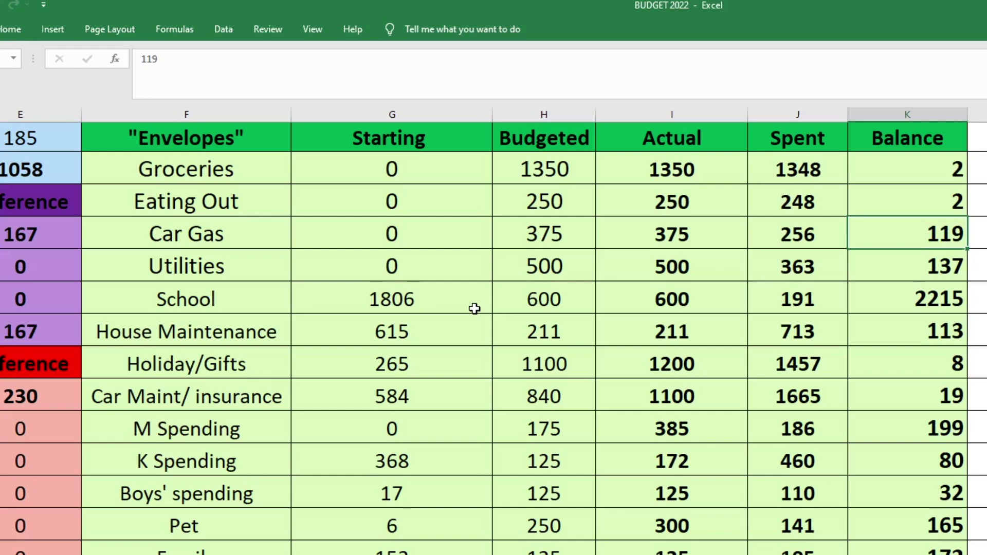
{"action": "key", "text": "Down"}
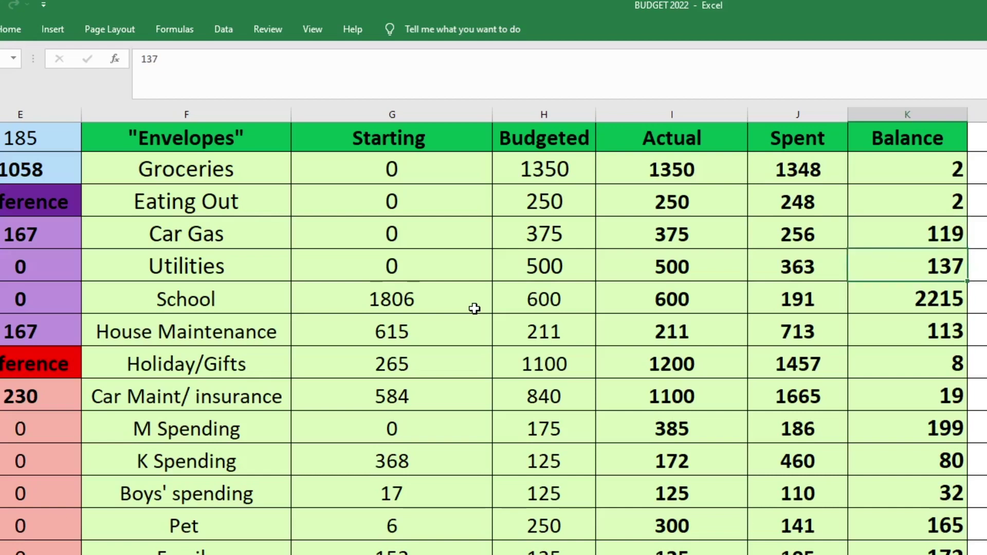
{"action": "key", "text": "Left"}
{"action": "key", "text": "Left"}
{"action": "key", "text": "Left"}
{"action": "key", "text": "Left"}
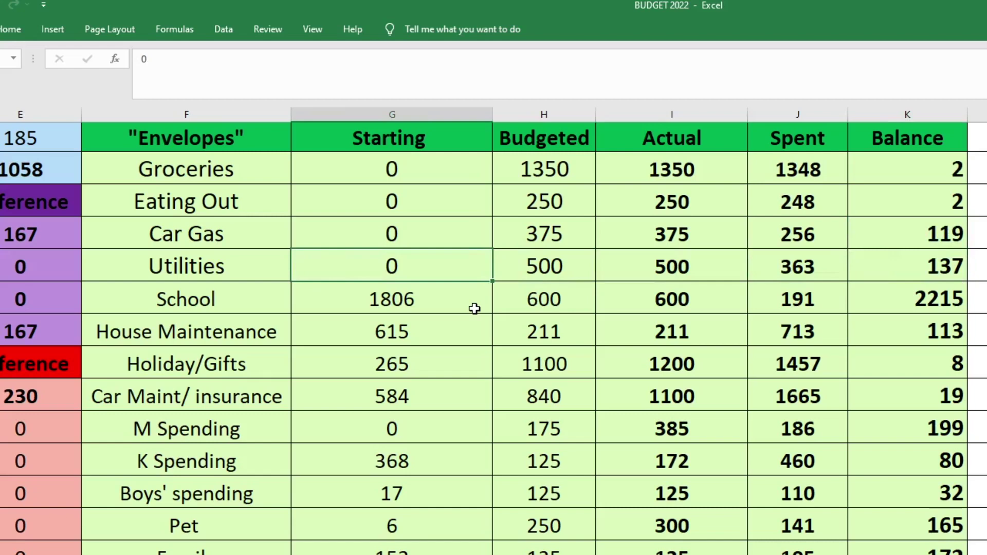
{"action": "key", "text": "Right"}
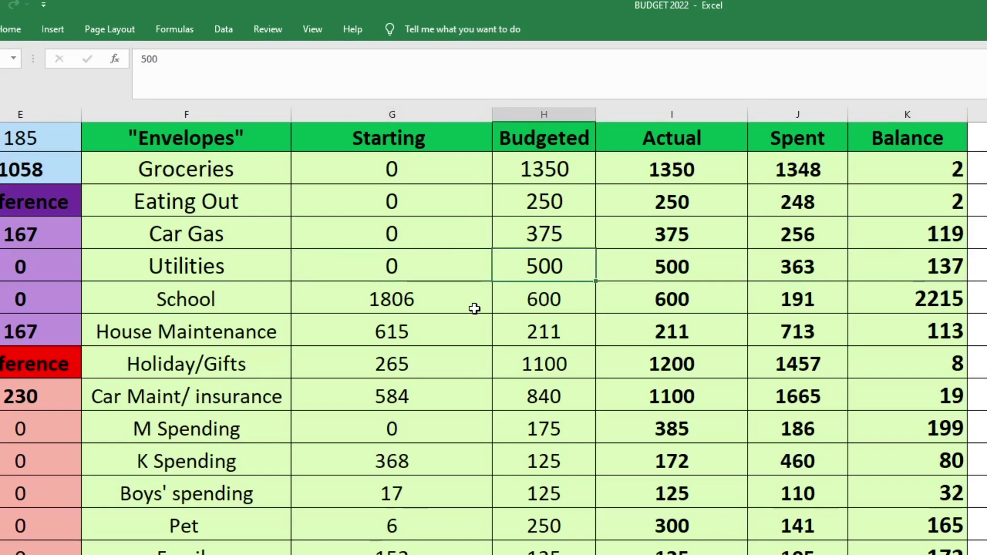
{"action": "key", "text": "Right"}
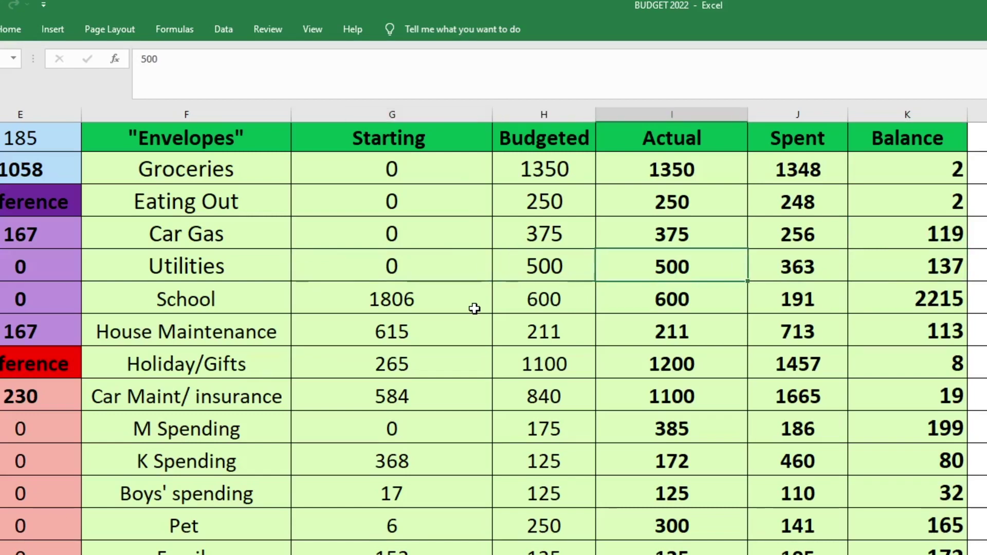
{"action": "key", "text": "Right"}
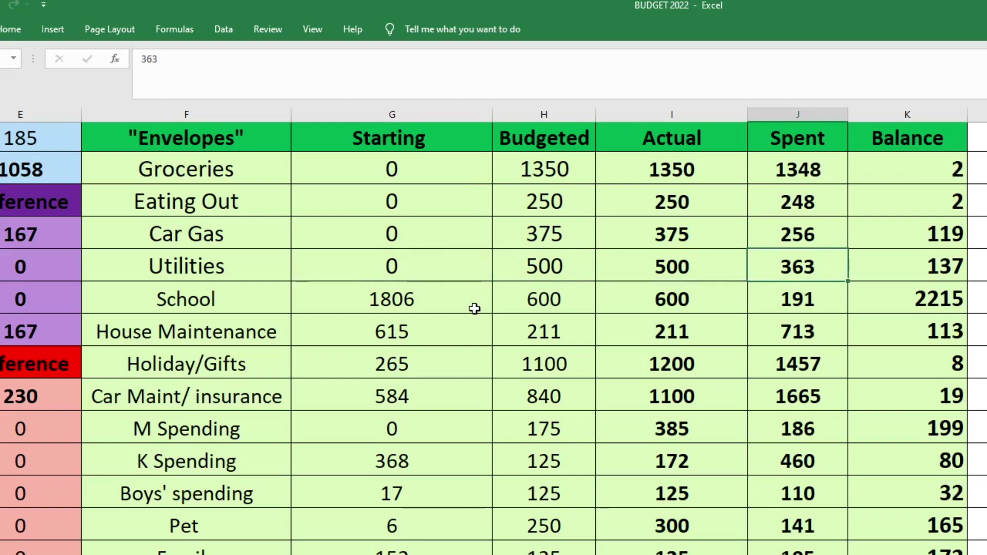
{"action": "key", "text": "Right"}
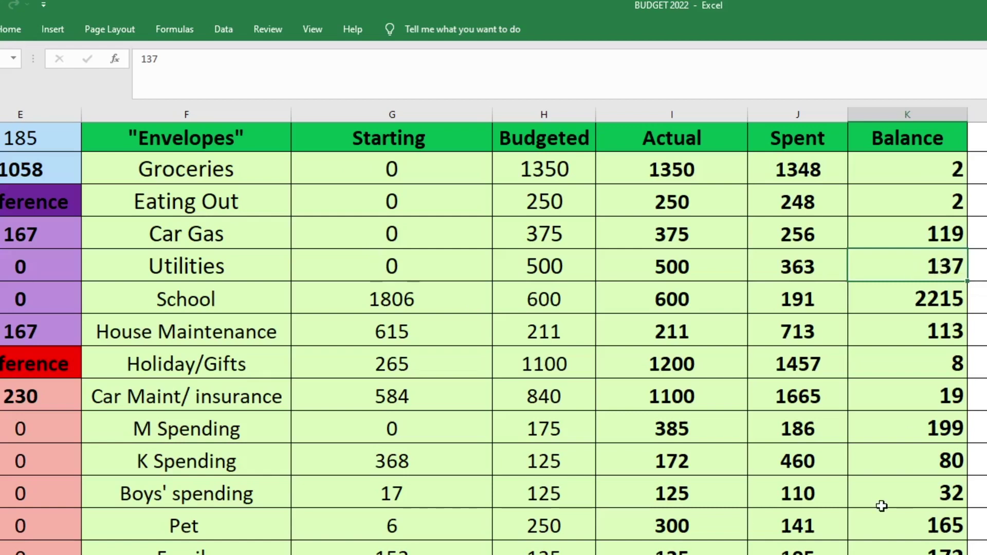
{"action": "key", "text": "Return"}
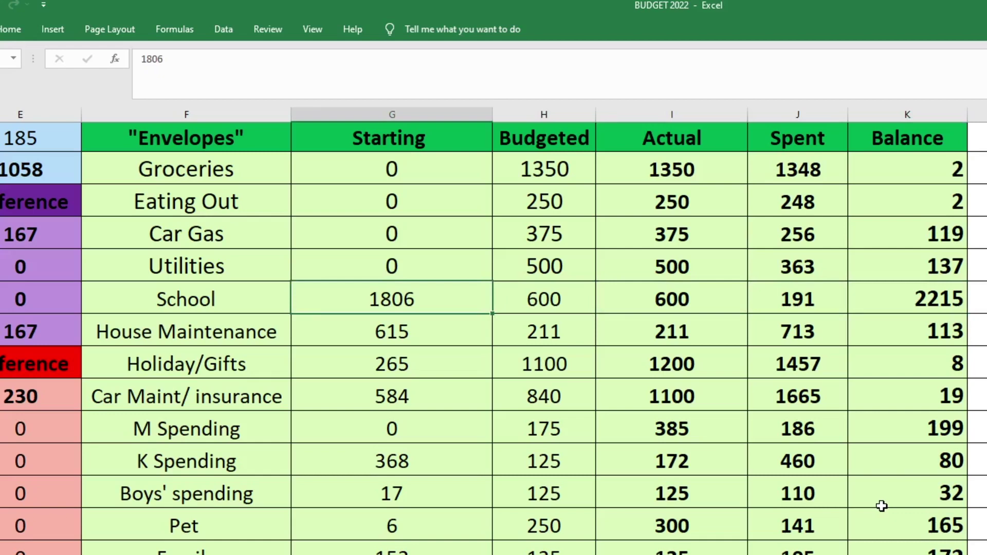
{"action": "key", "text": "Tab"}
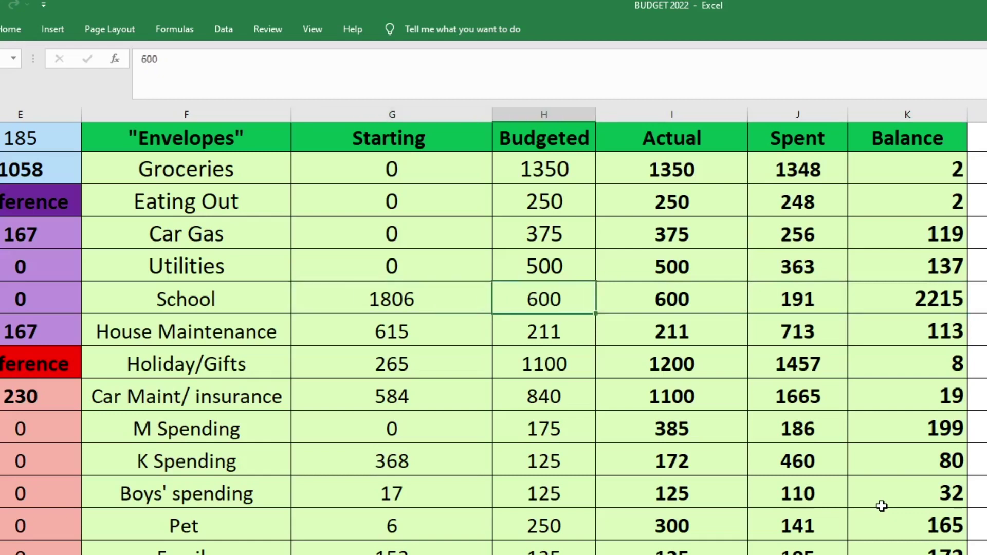
{"action": "key", "text": "Tab"}
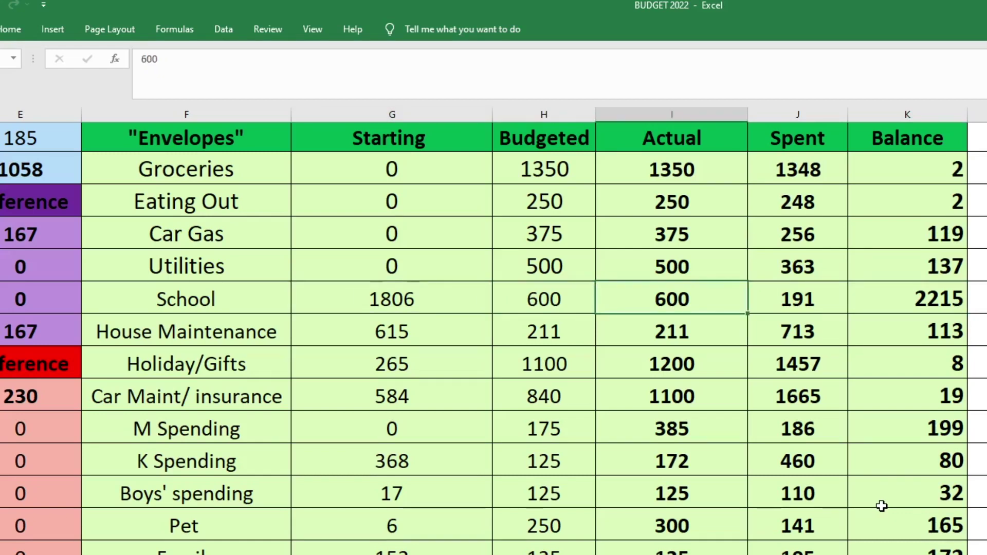
{"action": "key", "text": "Tab"}
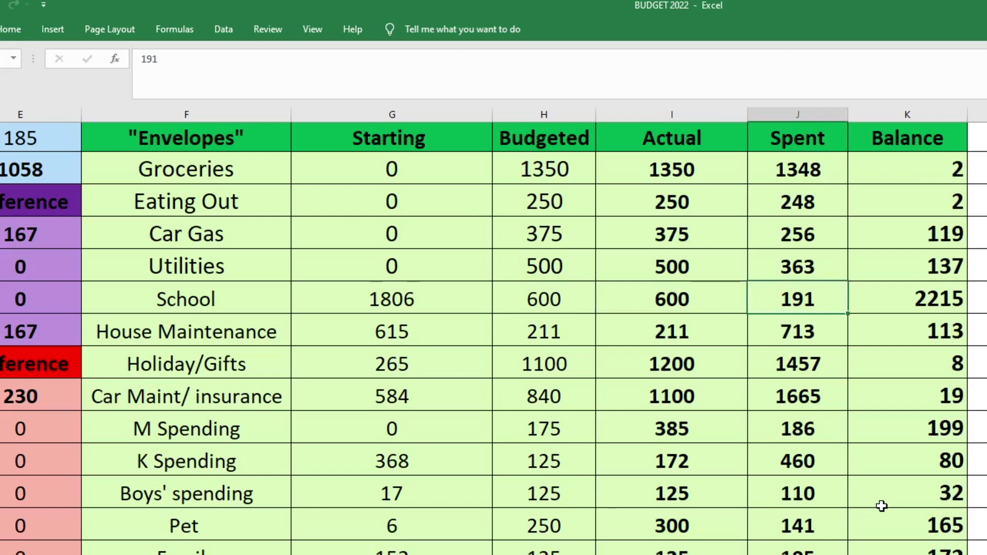
{"action": "key", "text": "Tab"}
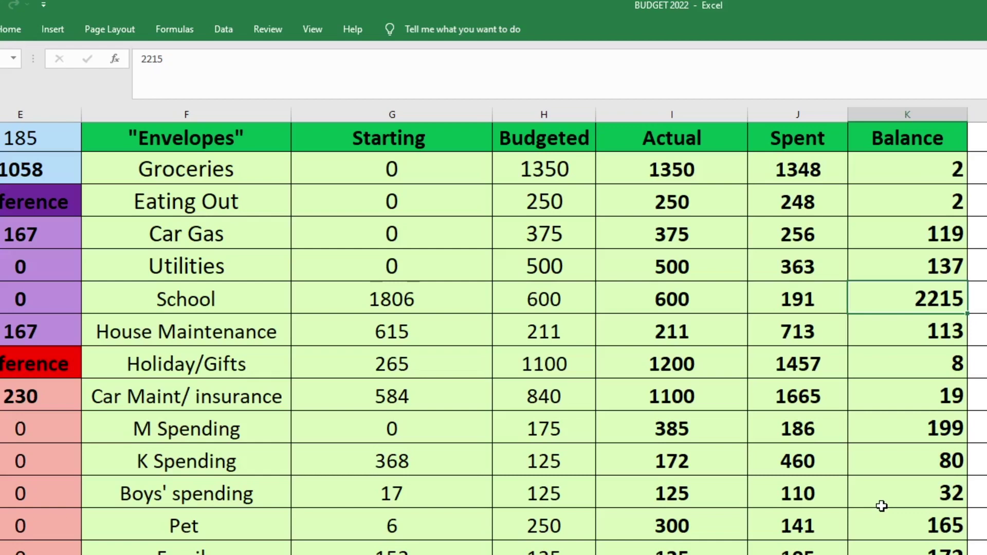
{"action": "key", "text": "Down"}
{"action": "key", "text": "Left"}
{"action": "key", "text": "Left"}
{"action": "key", "text": "Left"}
{"action": "key", "text": "Left"}
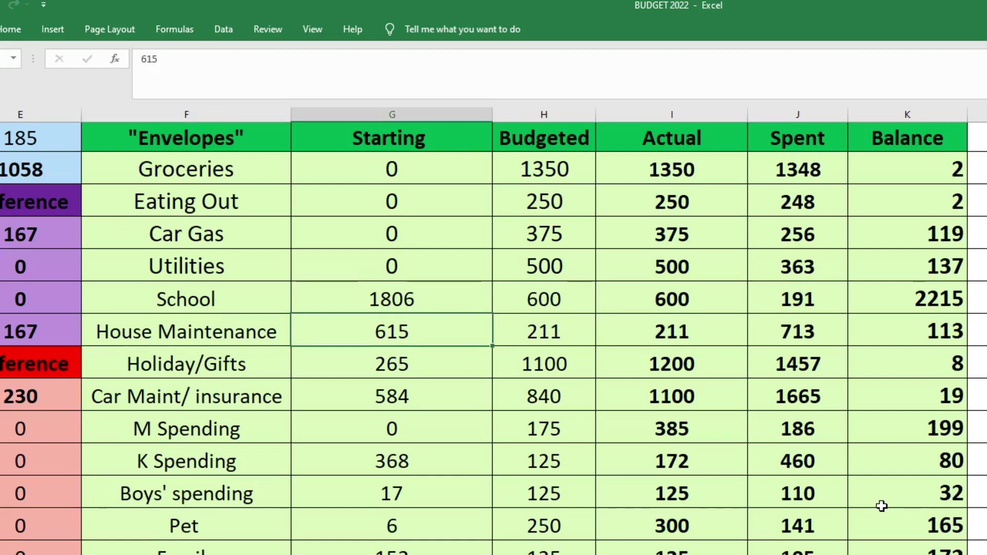
{"action": "key", "text": "Right"}
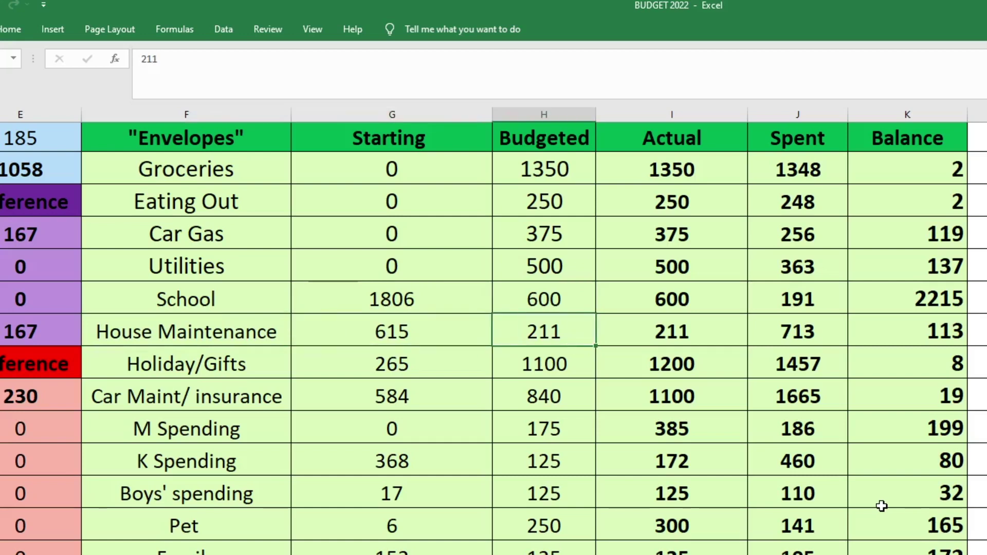
{"action": "key", "text": "Right"}
{"action": "key", "text": "Right"}
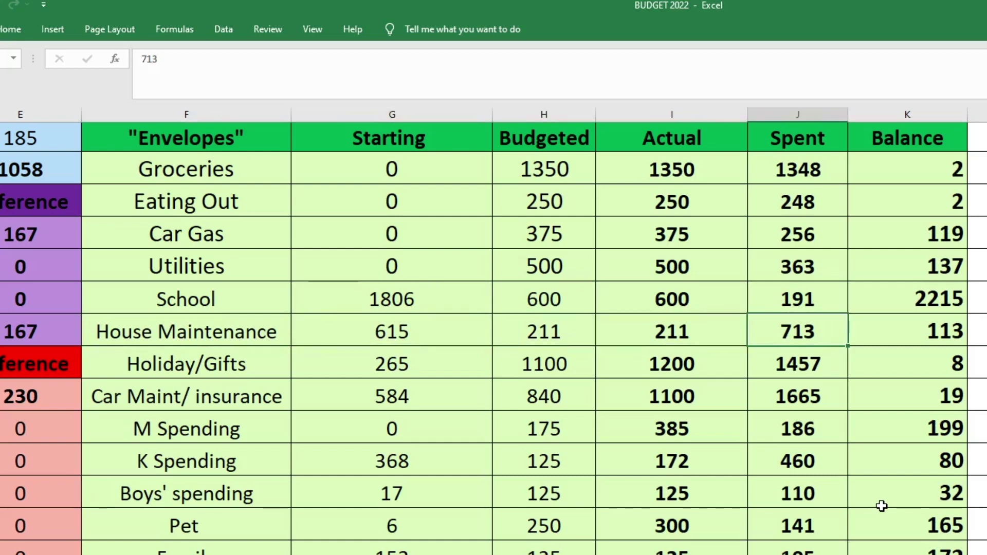
{"action": "key", "text": "Right"}
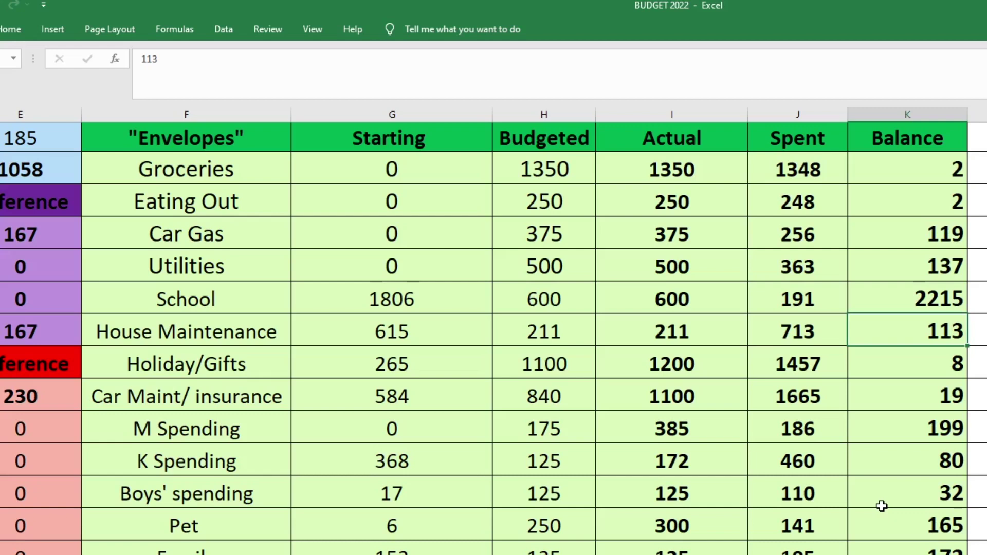
{"action": "key", "text": "Down"}
{"action": "key", "text": "Left"}
{"action": "key", "text": "Left"}
{"action": "key", "text": "Left"}
{"action": "key", "text": "Left"}
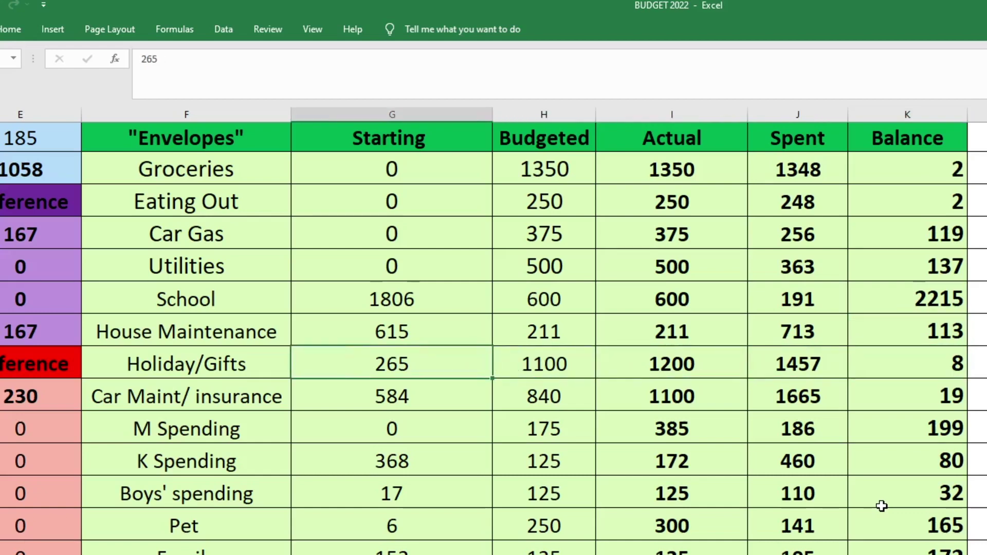
{"action": "key", "text": "Right"}
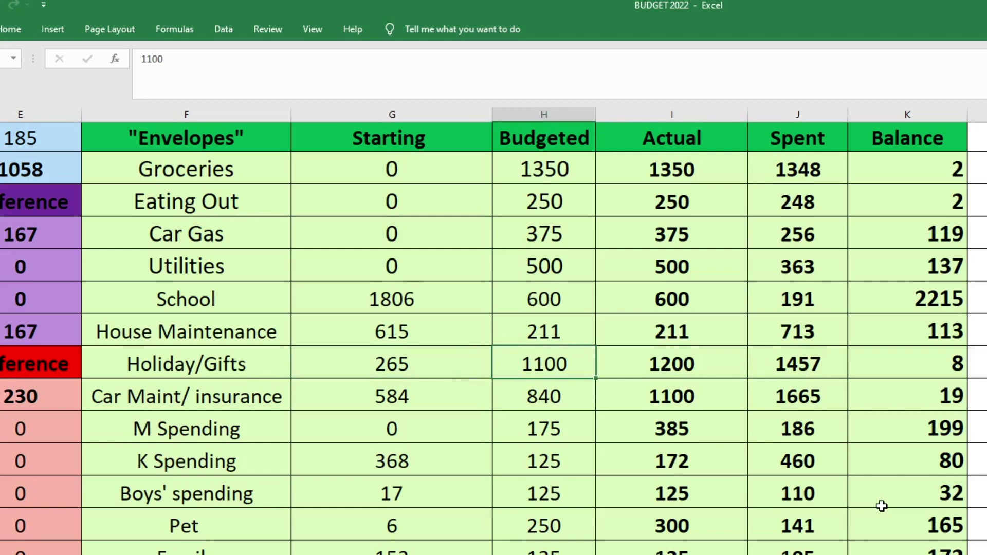
{"action": "key", "text": "Right"}
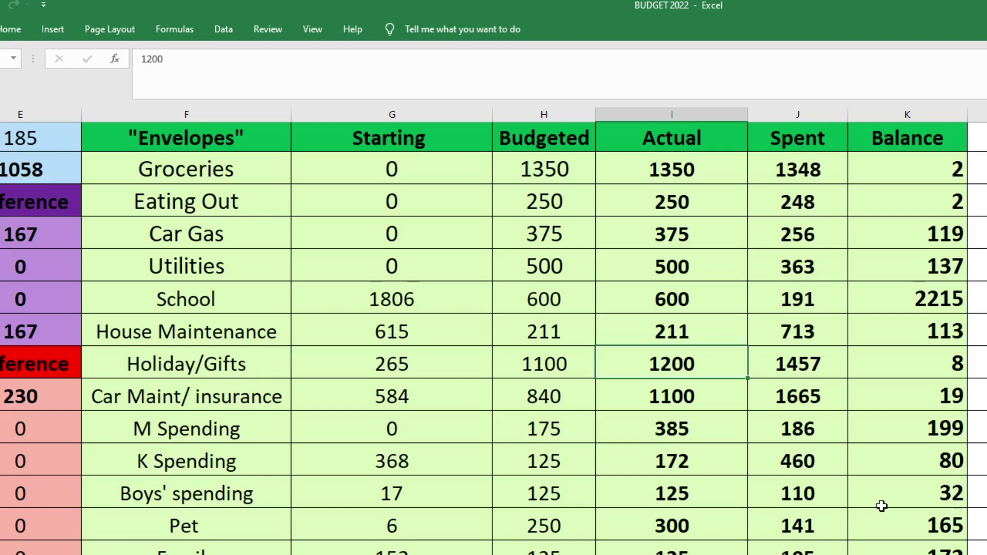
{"action": "key", "text": "Right"}
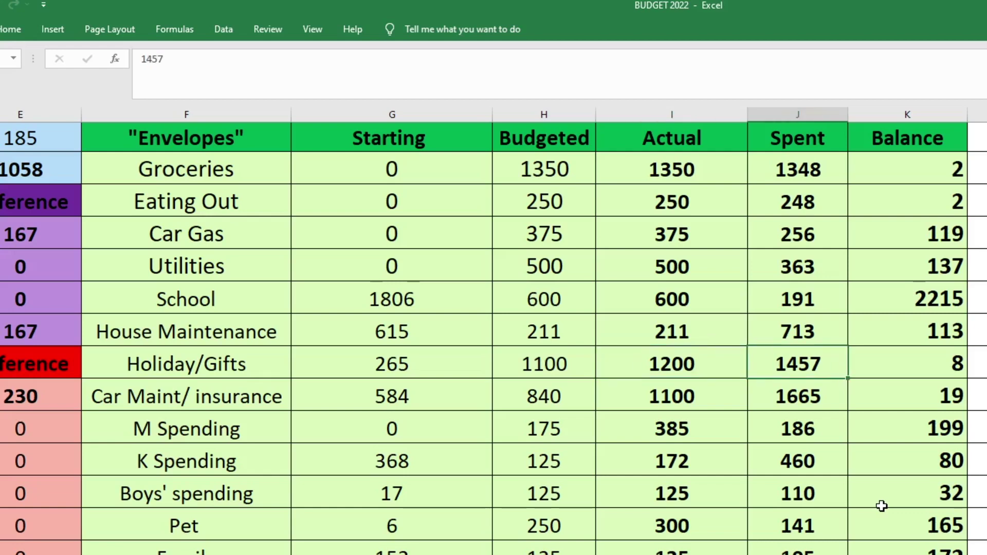
{"action": "key", "text": "Right"}
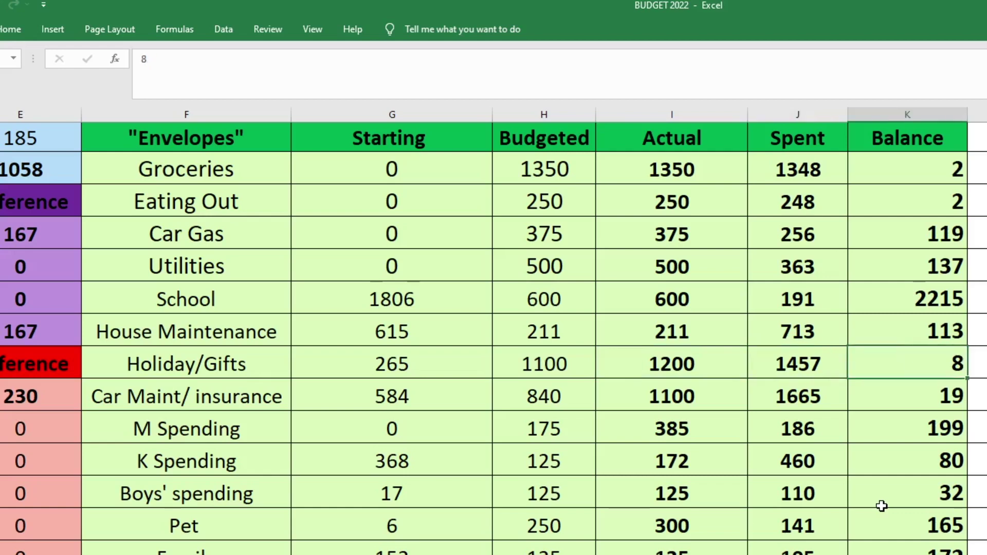
{"action": "key", "text": "Down"}
{"action": "key", "text": "Left"}
{"action": "key", "text": "Left"}
{"action": "key", "text": "Left"}
{"action": "key", "text": "Left"}
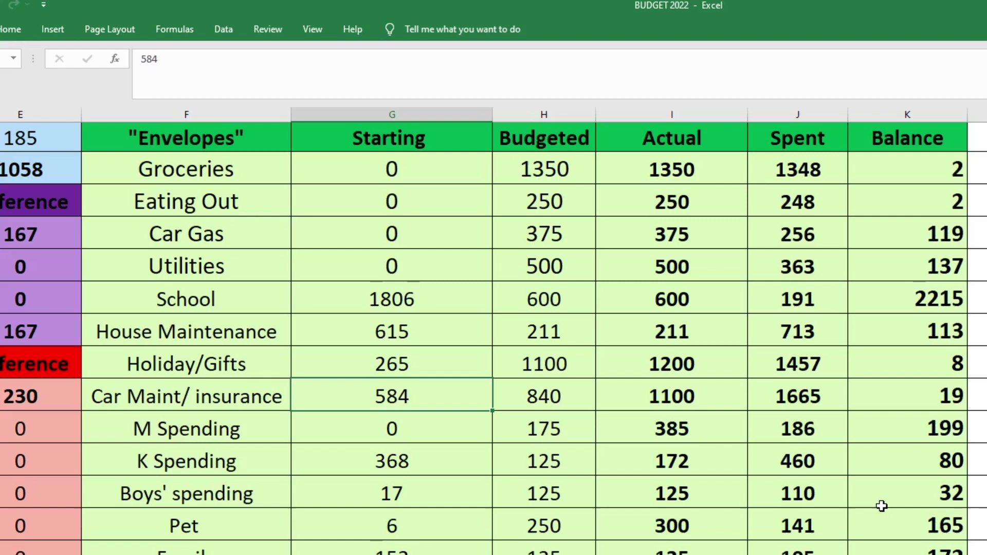
{"action": "key", "text": "Right"}
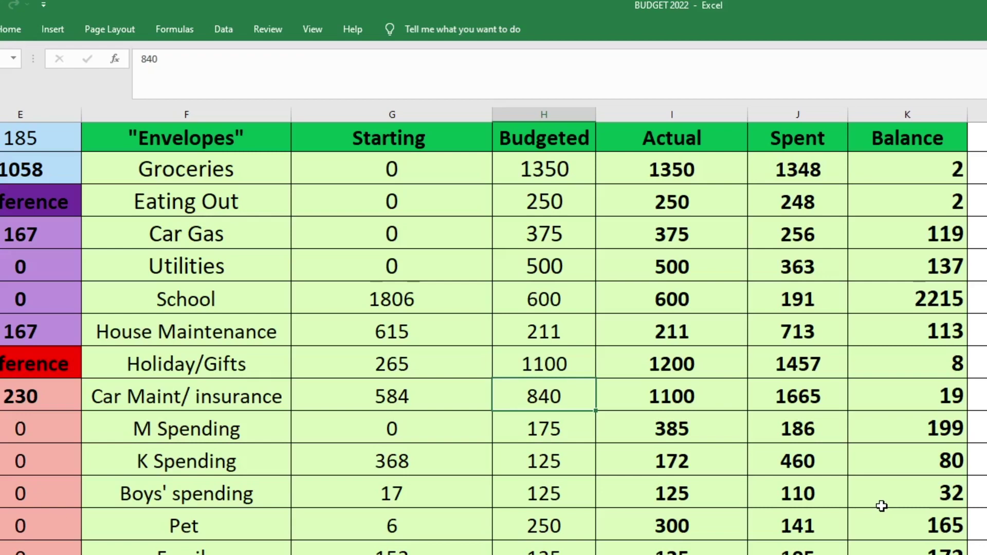
{"action": "key", "text": "Right"}
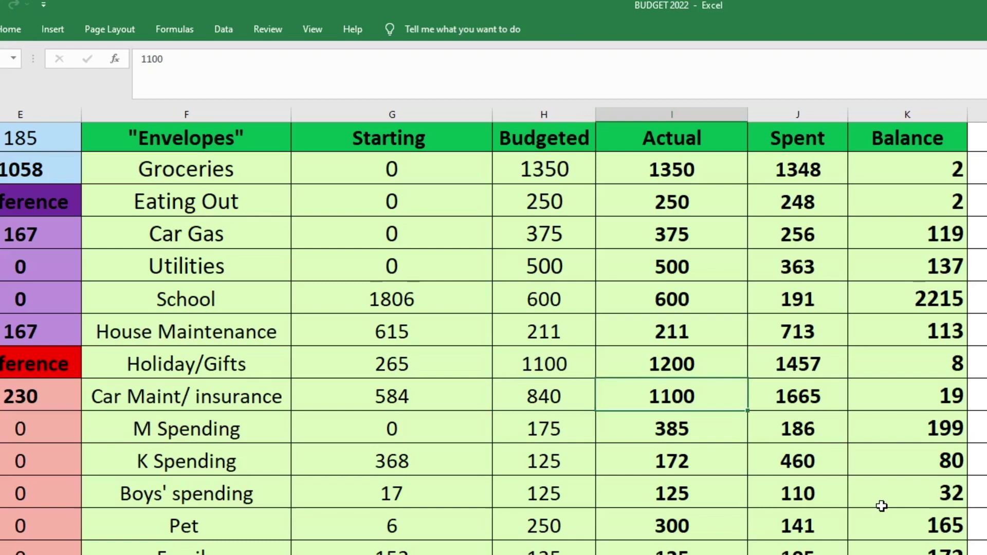
{"action": "key", "text": "Right"}
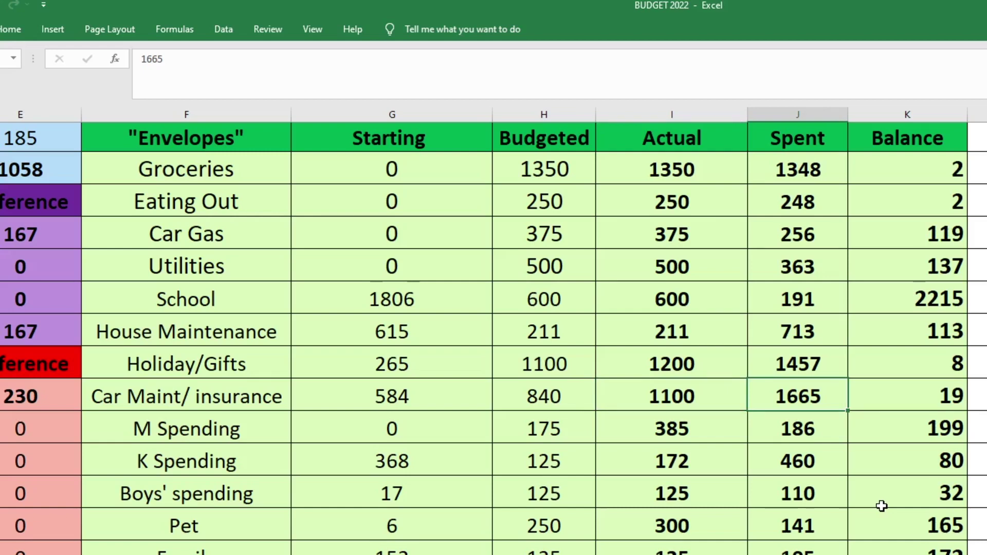
{"action": "key", "text": "Left"}
{"action": "key", "text": "Right"}
{"action": "key", "text": "Right"}
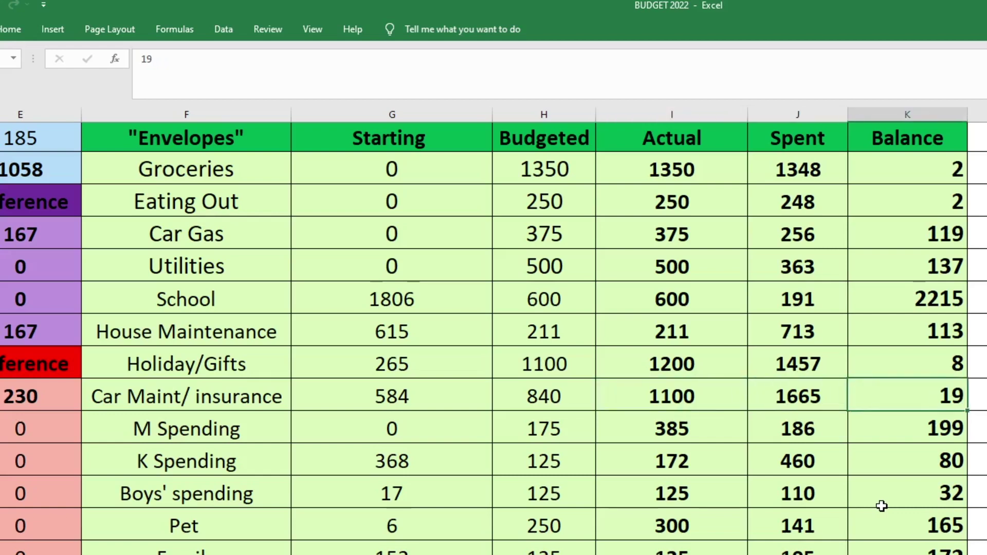
{"action": "key", "text": "Down"}
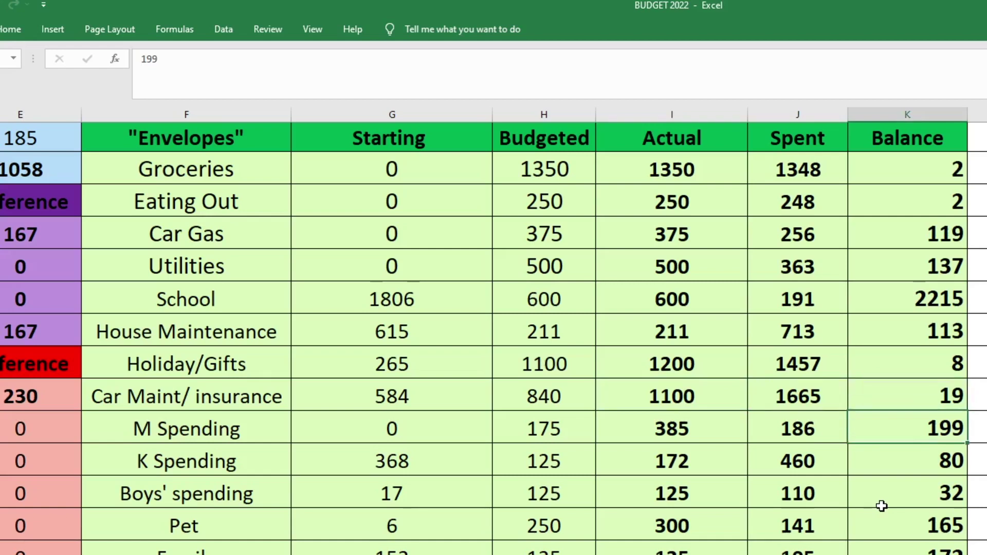
{"action": "key", "text": "Left"}
{"action": "key", "text": "Left"}
{"action": "key", "text": "Left"}
{"action": "key", "text": "Left"}
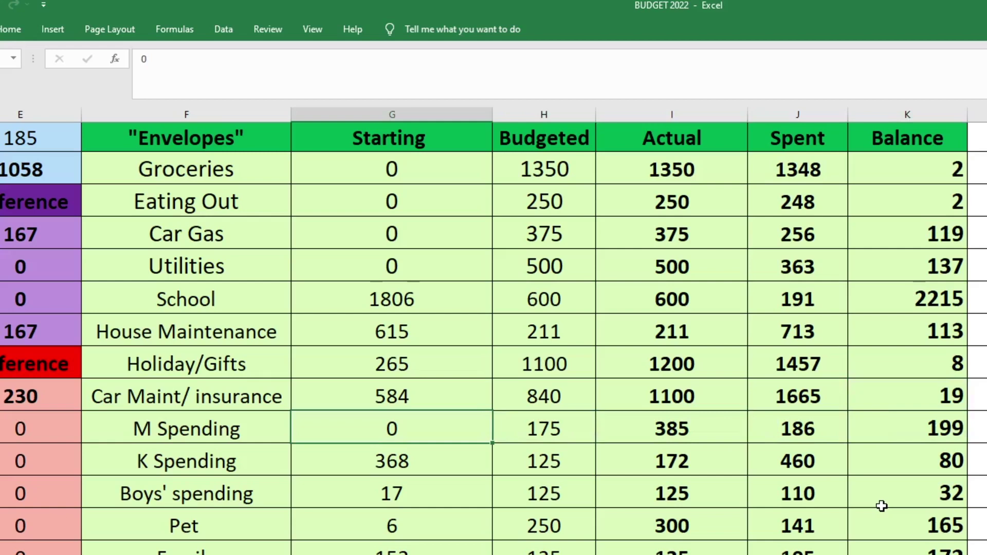
{"action": "key", "text": "Right"}
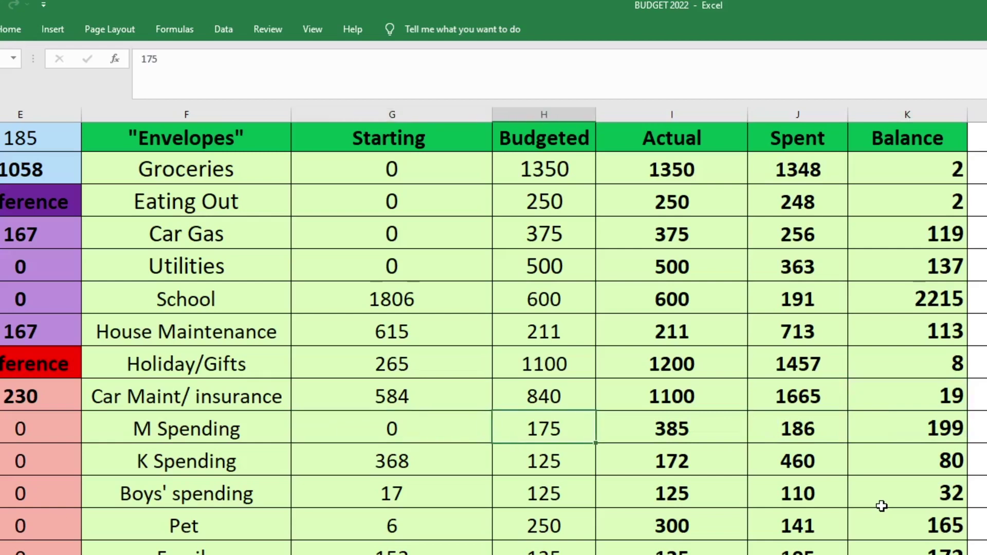
{"action": "key", "text": "Right"}
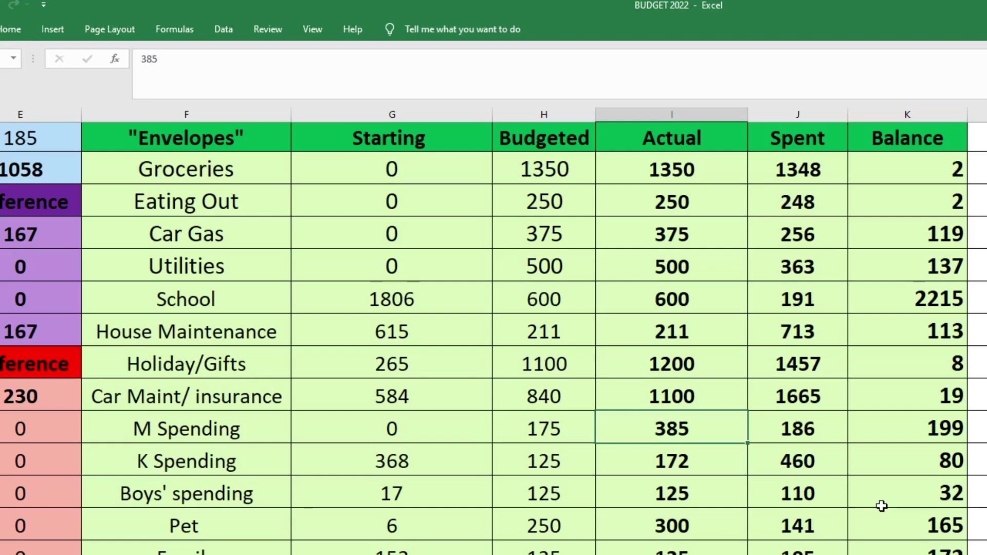
{"action": "key", "text": "Right"}
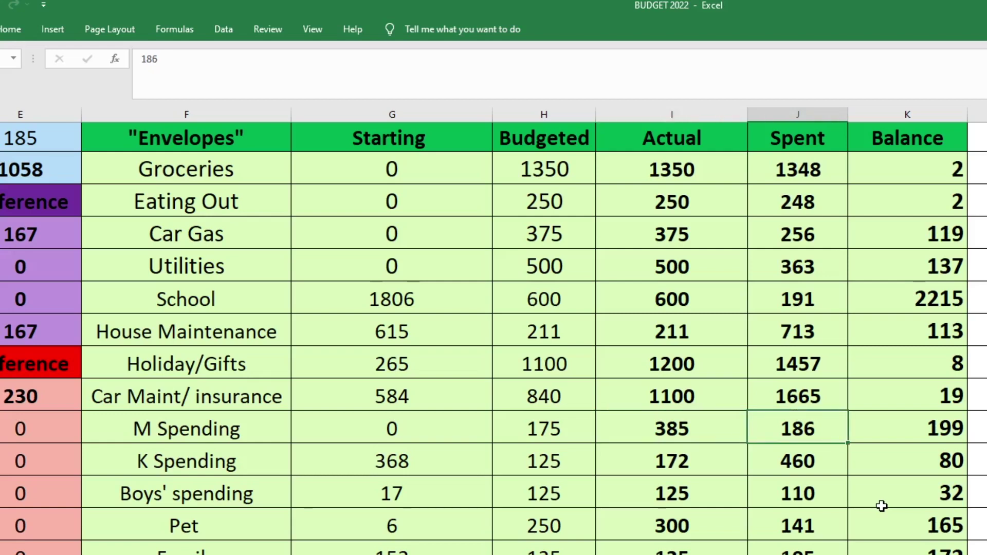
{"action": "key", "text": "Right"}
{"action": "key", "text": "Down"}
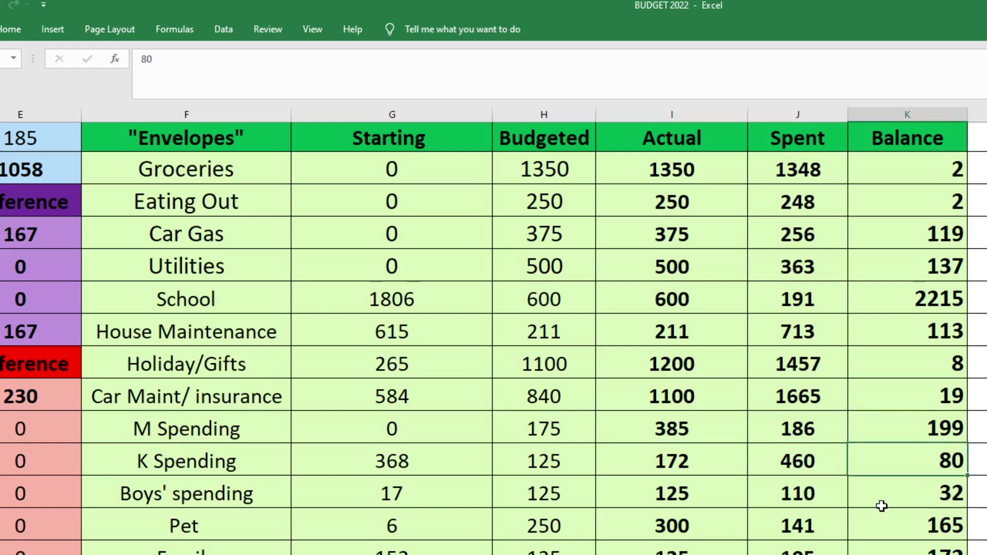
{"action": "key", "text": "Left"}
{"action": "key", "text": "Left"}
{"action": "key", "text": "Left"}
{"action": "key", "text": "Left"}
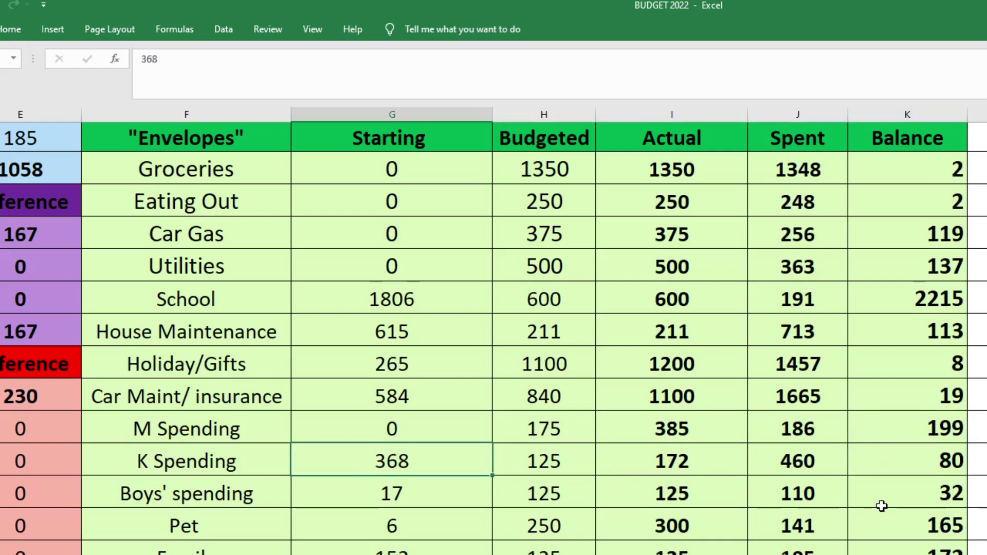
{"action": "key", "text": "Right"}
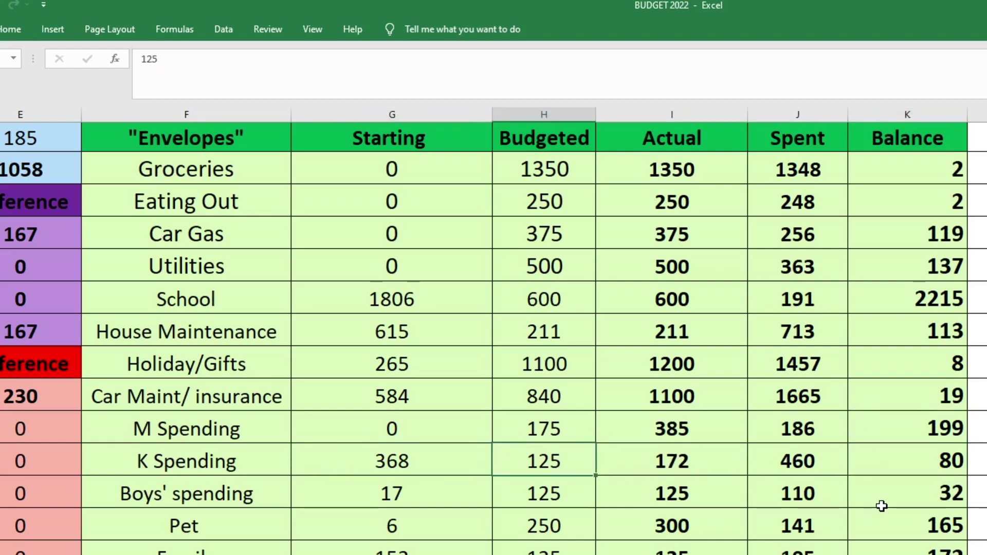
{"action": "key", "text": "Right"}
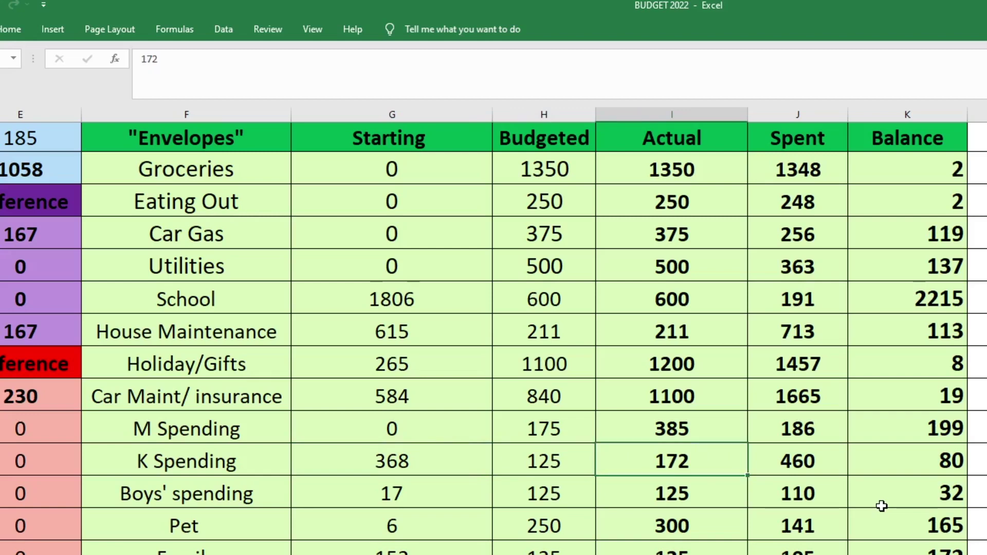
{"action": "key", "text": "Right"}
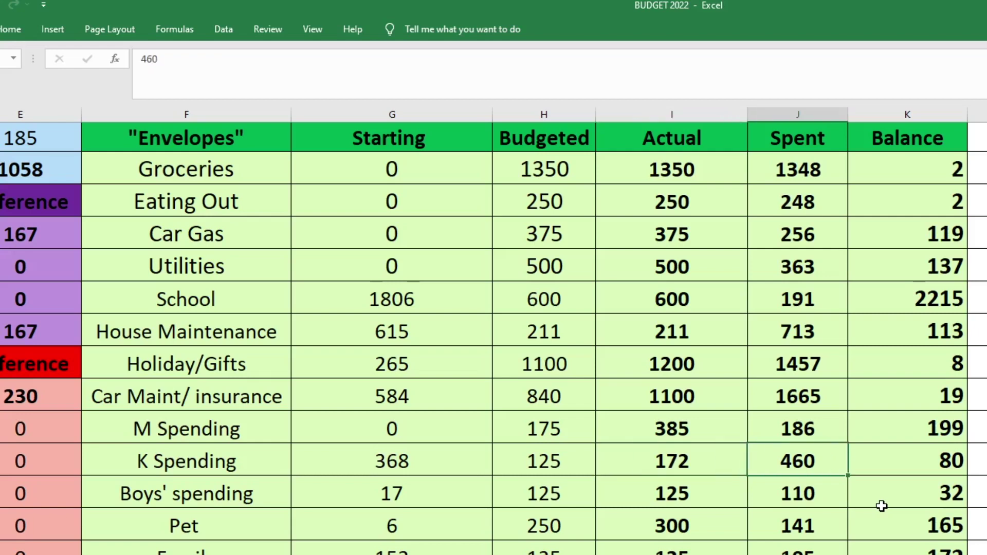
{"action": "key", "text": "Right"}
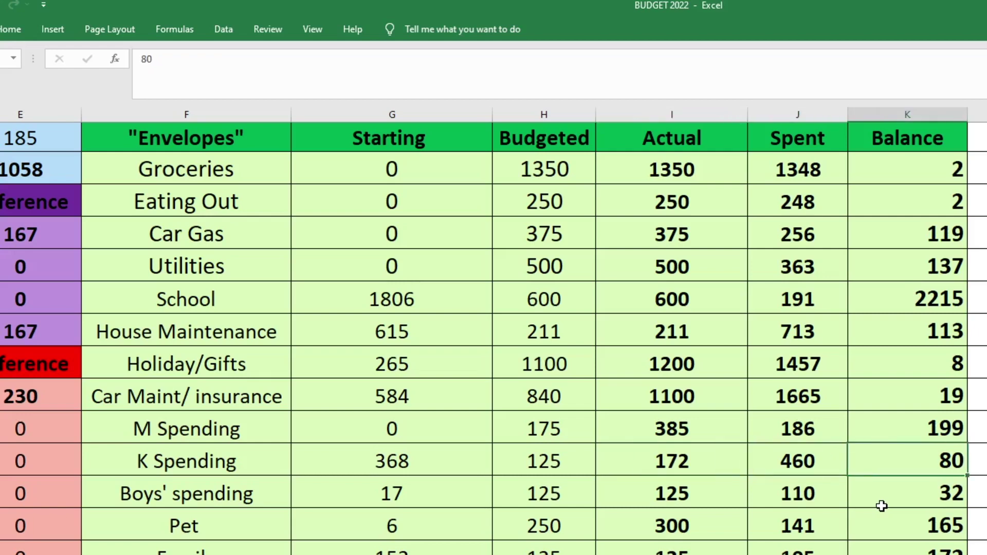
{"action": "key", "text": "Down"}
{"action": "key", "text": "Up"}
{"action": "key", "text": "Up"}
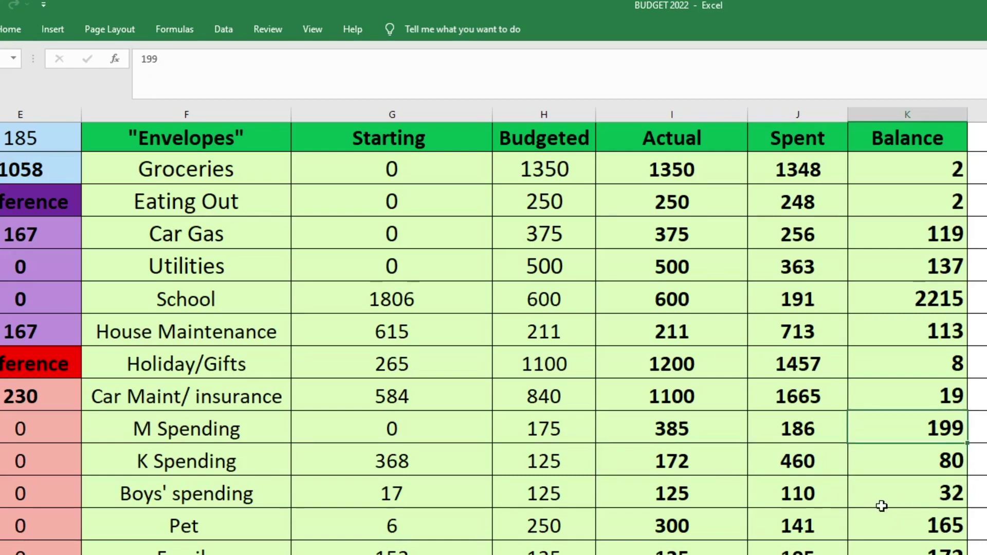
{"action": "key", "text": "Down"}
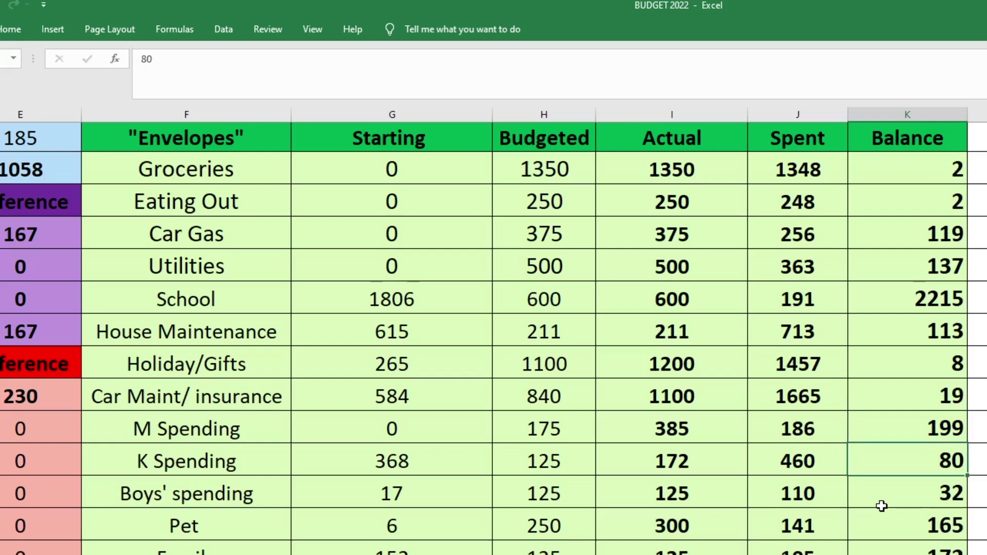
{"action": "key", "text": "Down"}
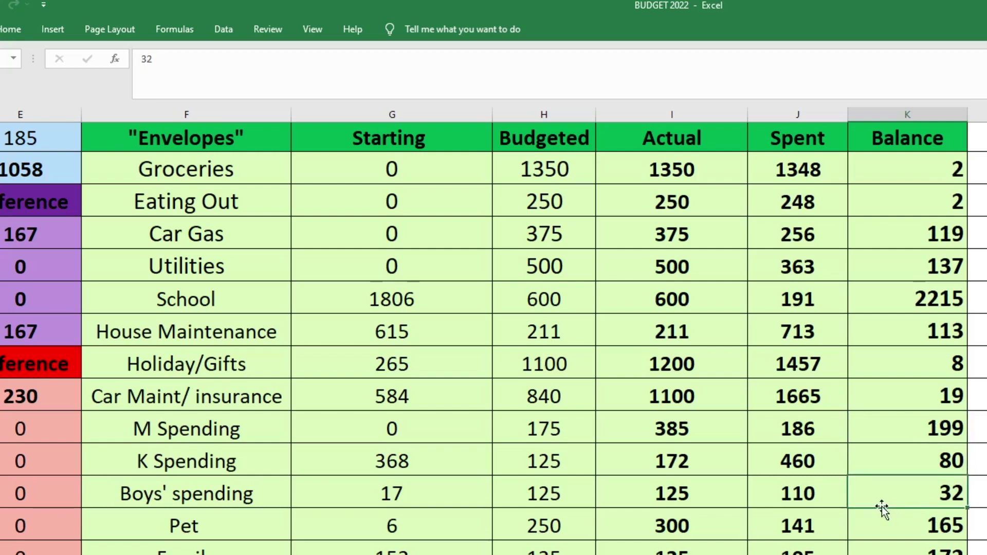
{"action": "key", "text": "Left"}
{"action": "key", "text": "Left"}
{"action": "key", "text": "Left"}
{"action": "key", "text": "Left"}
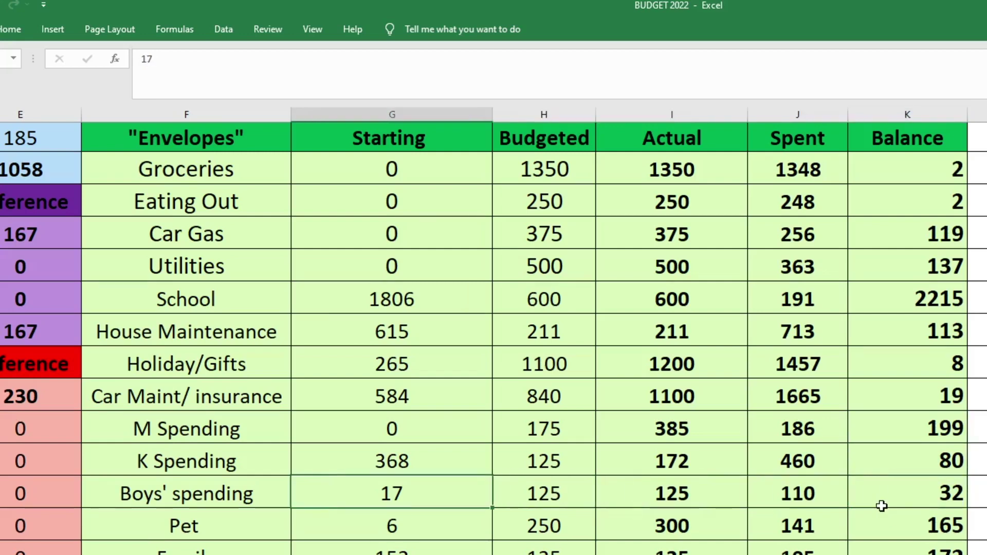
{"action": "scroll", "coordinate": [603, 307], "scroll_direction": "down", "scroll_amount": 2}
{"action": "left_click", "coordinate": [604, 308]}
{"action": "key", "text": "Left"}
{"action": "key", "text": "Left"}
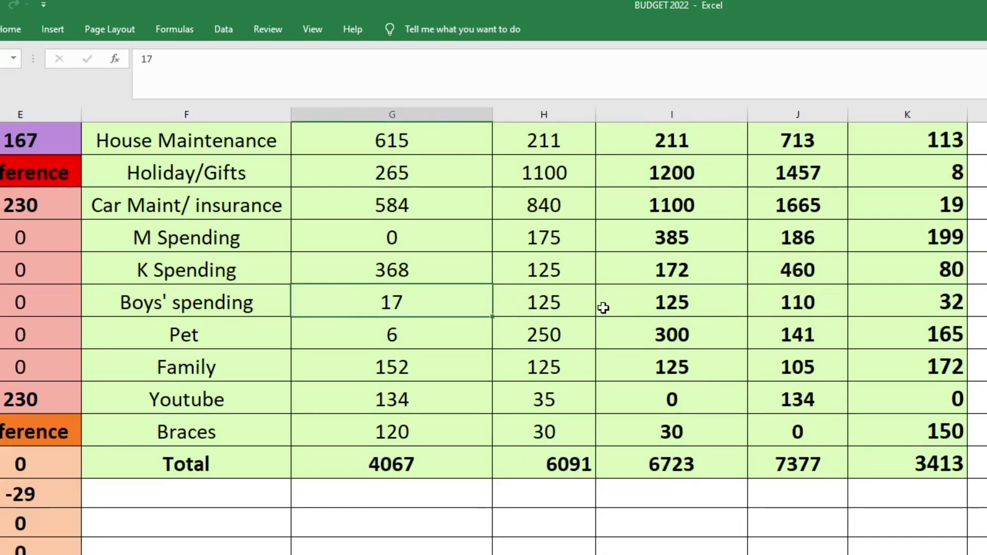
{"action": "key", "text": "Right"}
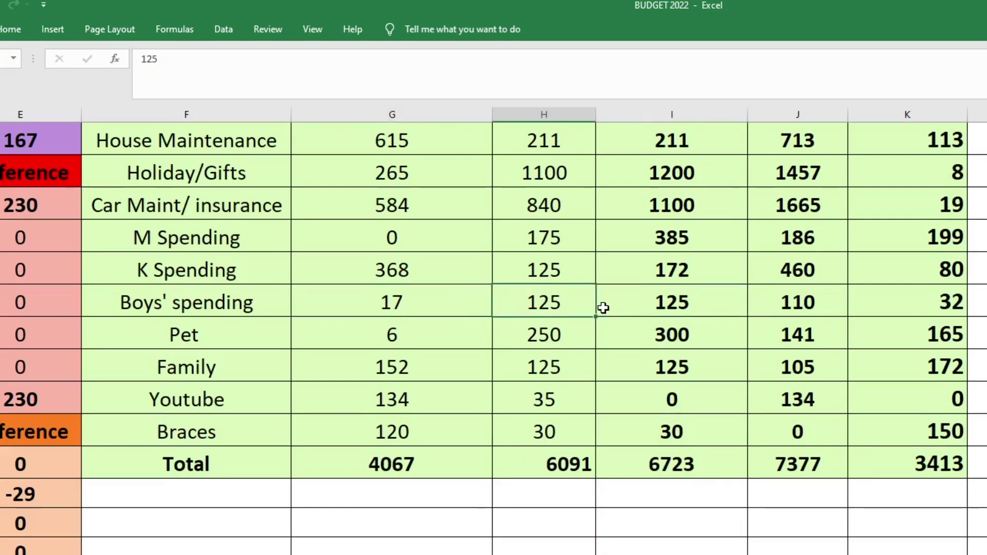
{"action": "key", "text": "Right"}
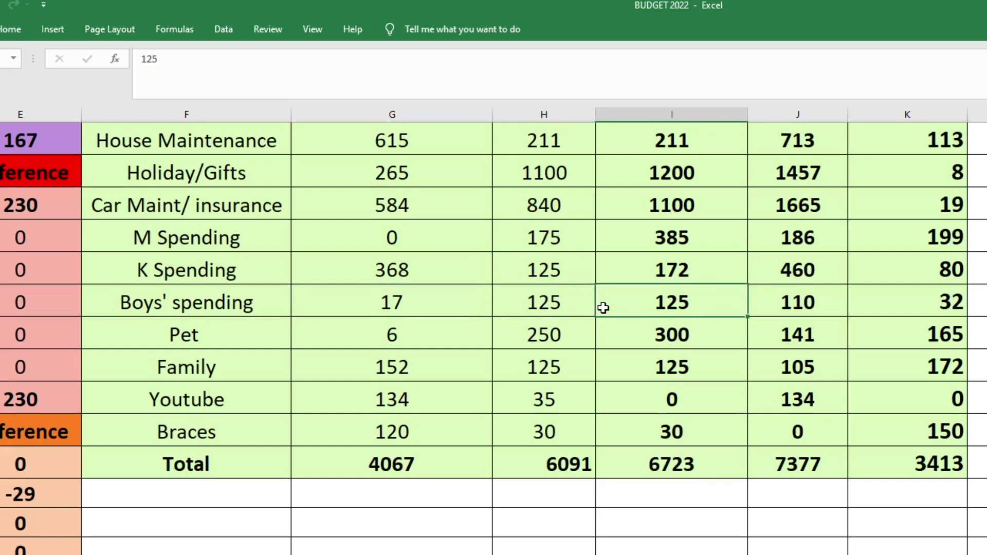
{"action": "key", "text": "Right"}
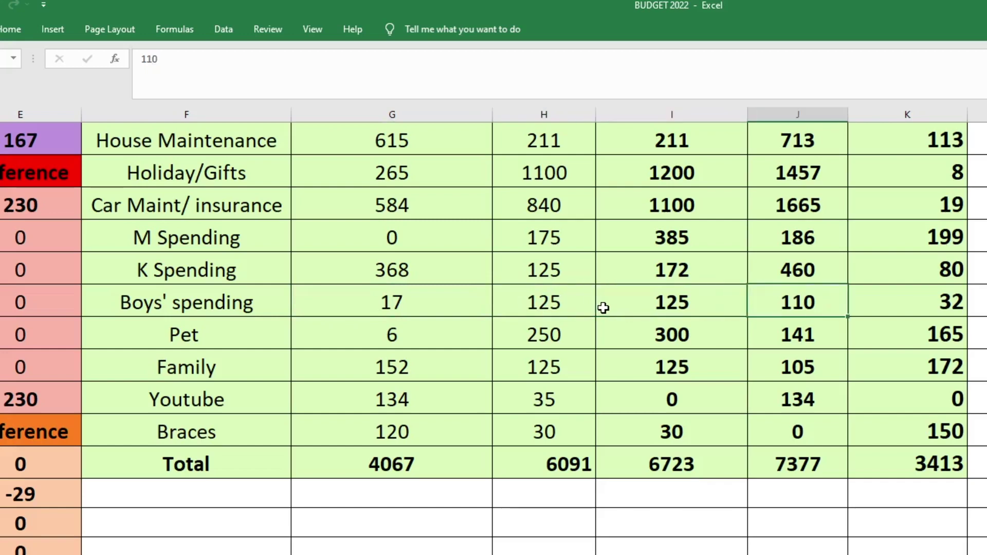
{"action": "key", "text": "Right"}
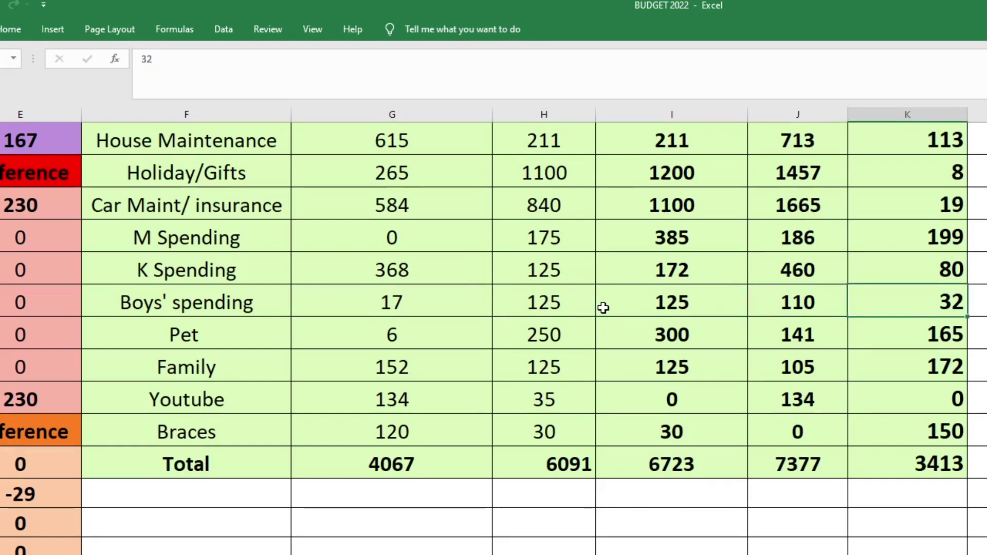
{"action": "key", "text": "Down"}
{"action": "key", "text": "Left"}
{"action": "key", "text": "Left"}
{"action": "key", "text": "Left"}
{"action": "key", "text": "Left"}
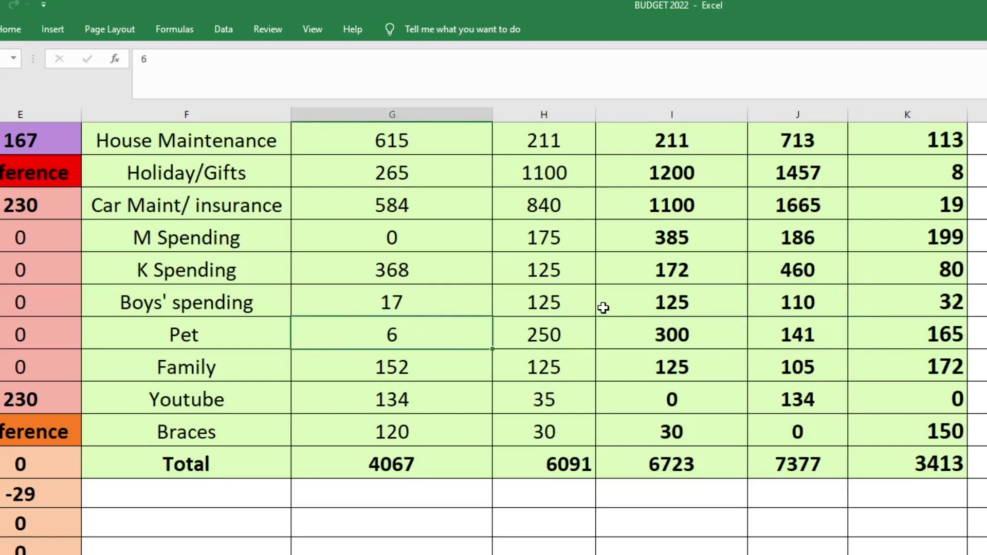
{"action": "key", "text": "Right"}
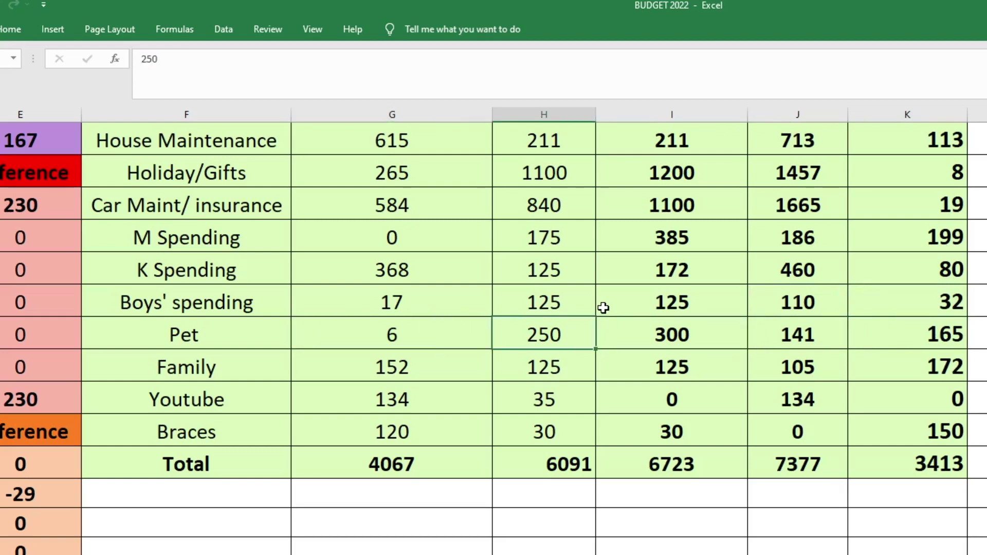
{"action": "key", "text": "Right"}
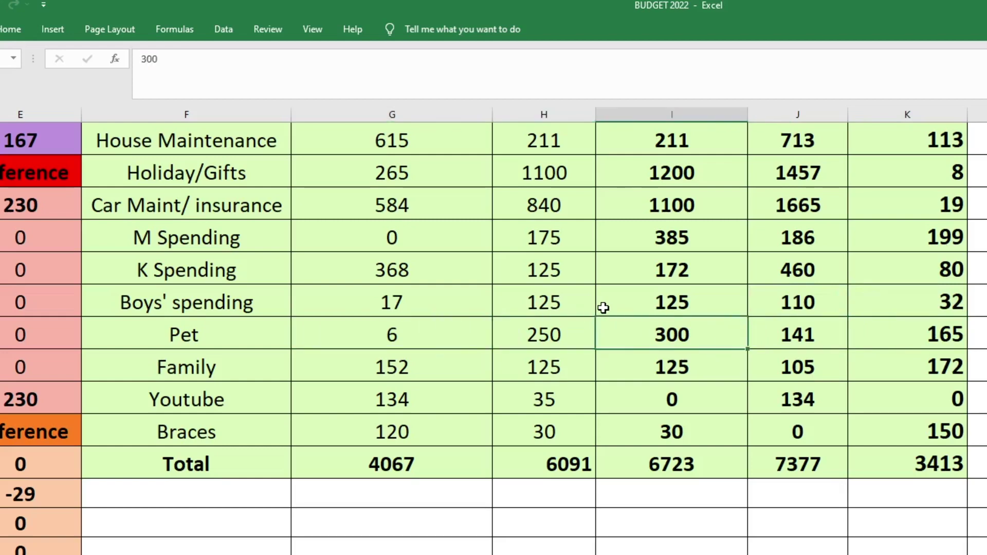
{"action": "key", "text": "Right"}
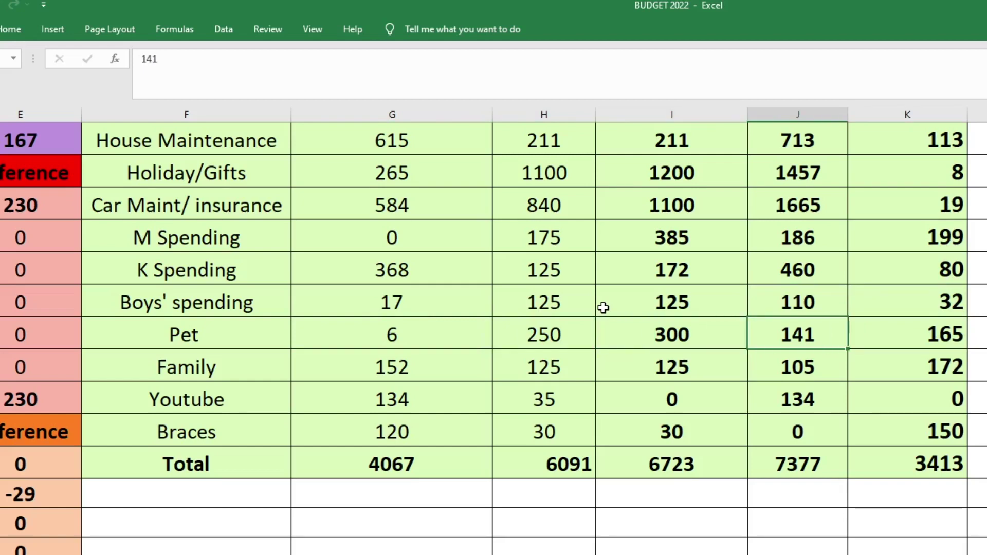
{"action": "key", "text": "Right"}
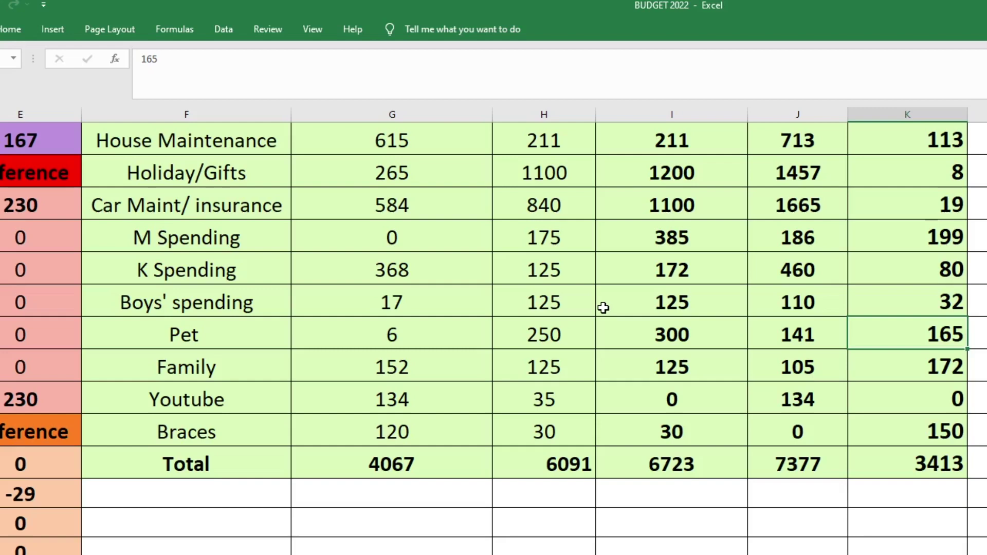
{"action": "key", "text": "Down"}
{"action": "key", "text": "Left"}
{"action": "key", "text": "Left"}
{"action": "key", "text": "Left"}
{"action": "key", "text": "Left"}
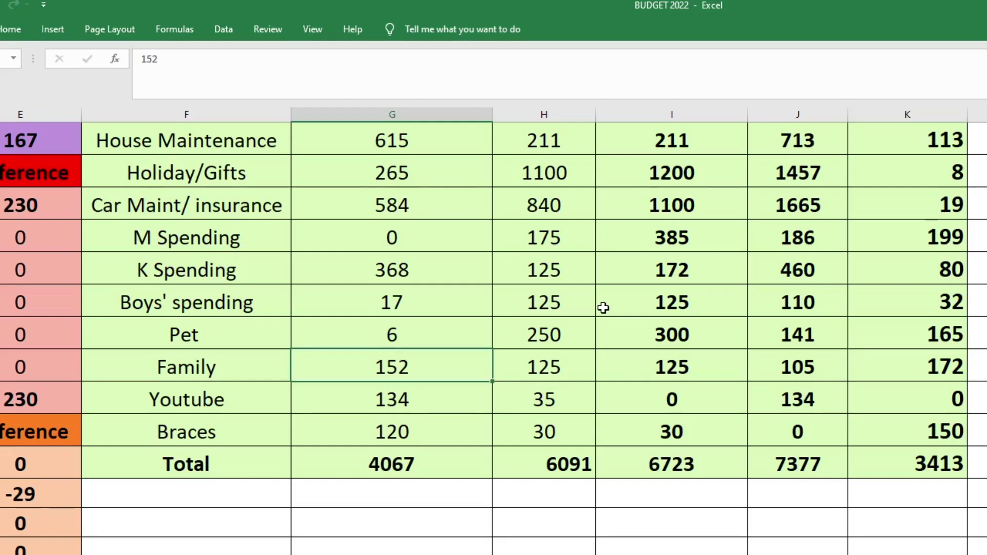
{"action": "key", "text": "Right"}
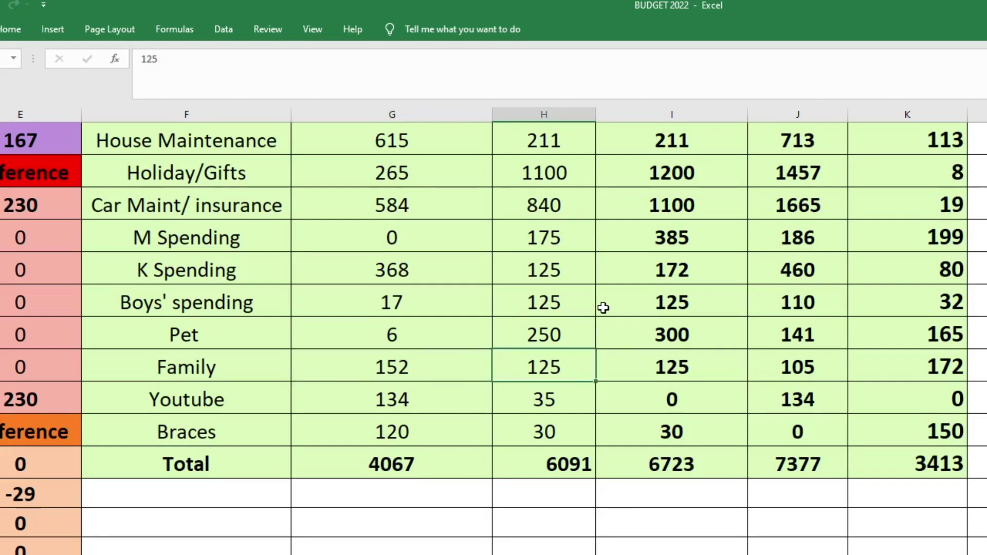
{"action": "key", "text": "Right"}
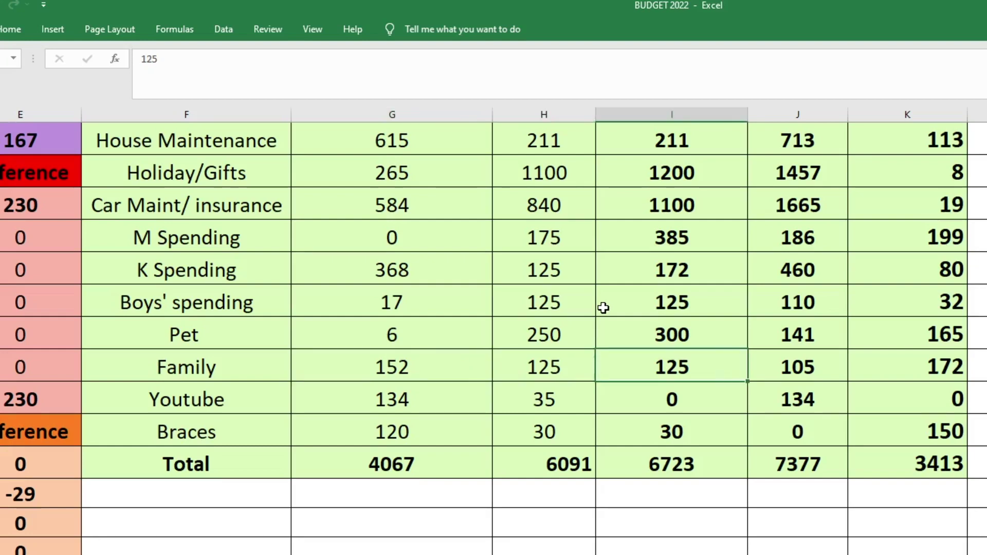
{"action": "key", "text": "Right"}
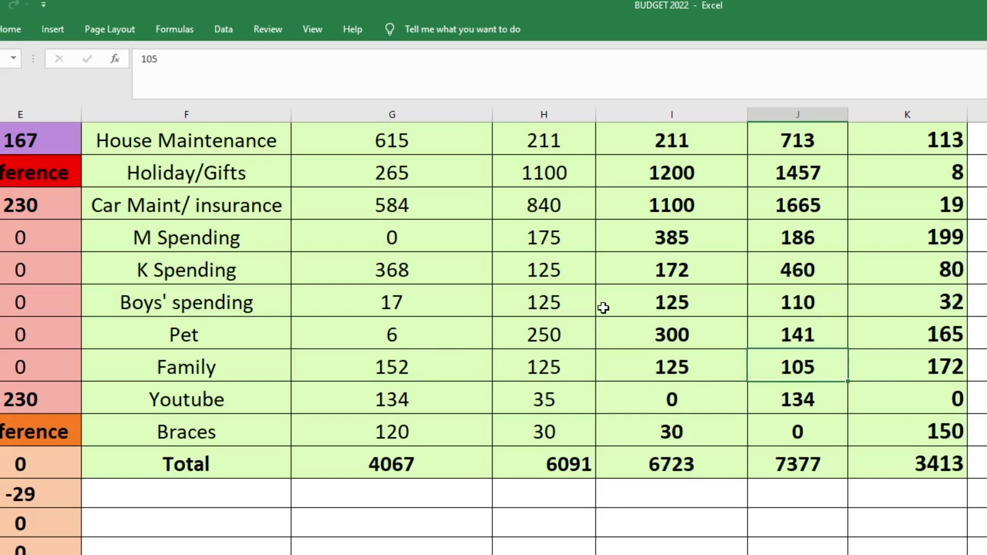
{"action": "key", "text": "Right"}
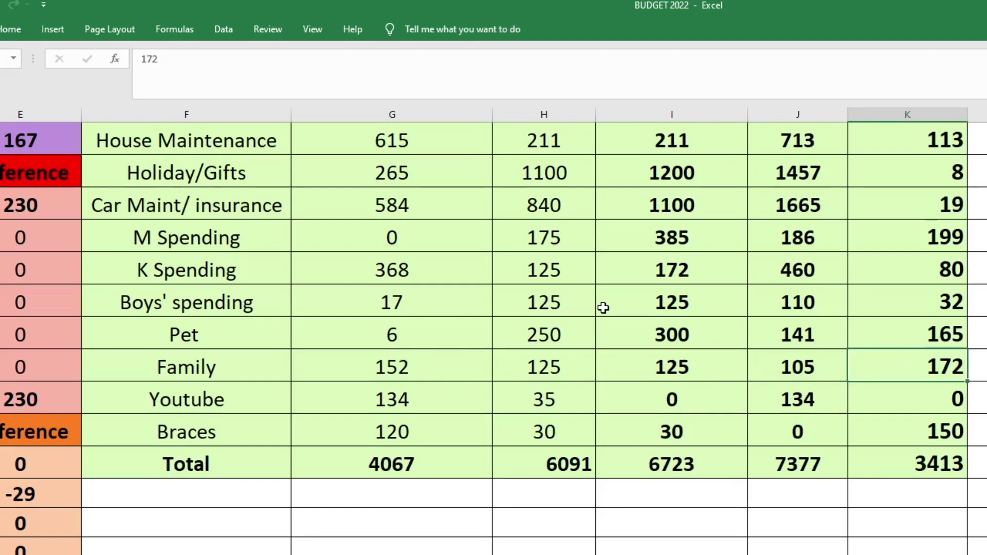
{"action": "key", "text": "Down"}
{"action": "key", "text": "Left"}
{"action": "key", "text": "Left"}
{"action": "key", "text": "Left"}
{"action": "key", "text": "Left"}
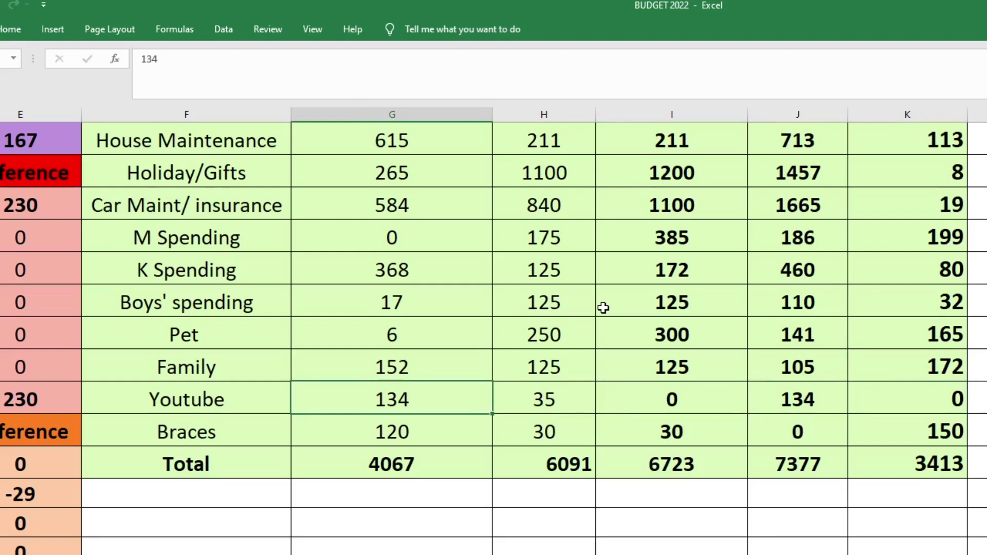
{"action": "key", "text": "Right"}
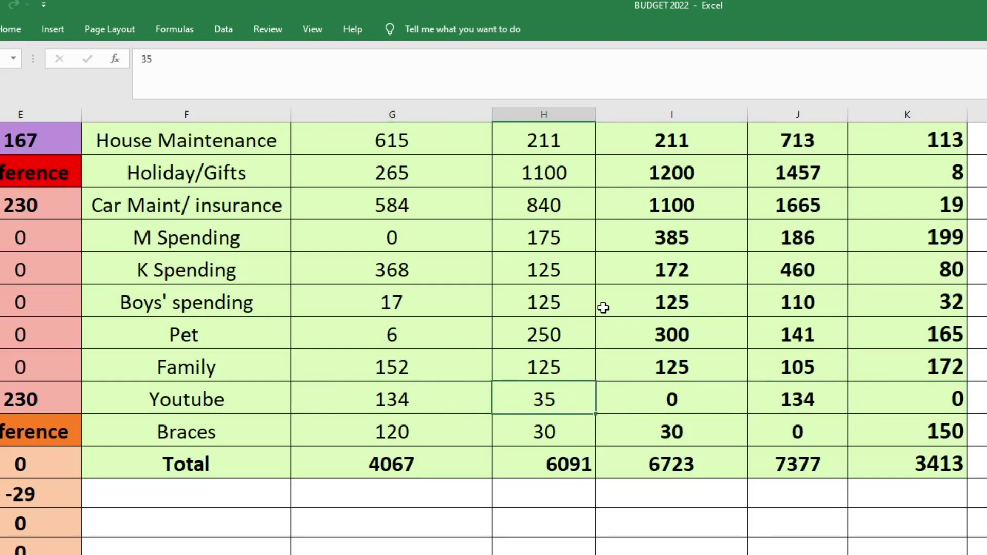
{"action": "key", "text": "Right"}
{"action": "key", "text": "Right"}
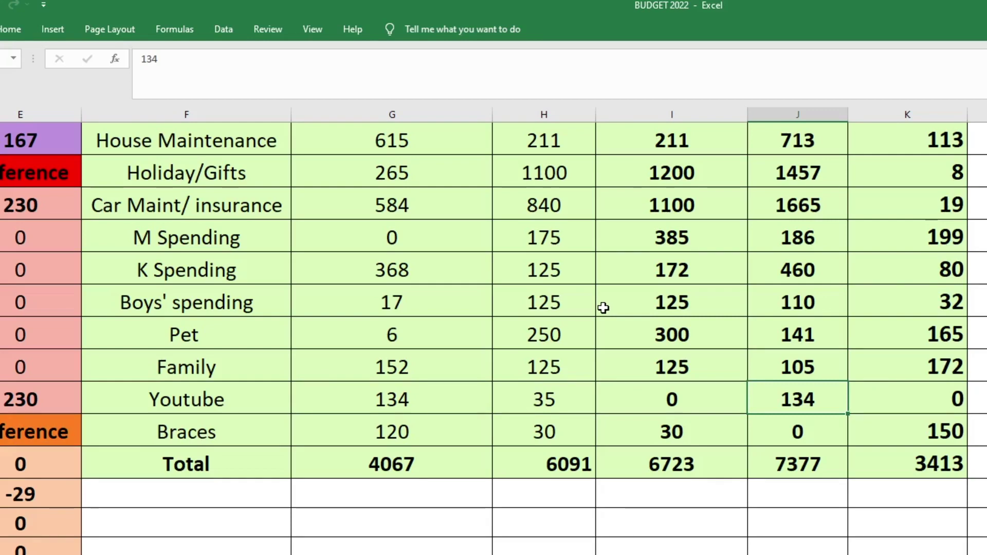
{"action": "key", "text": "Right"}
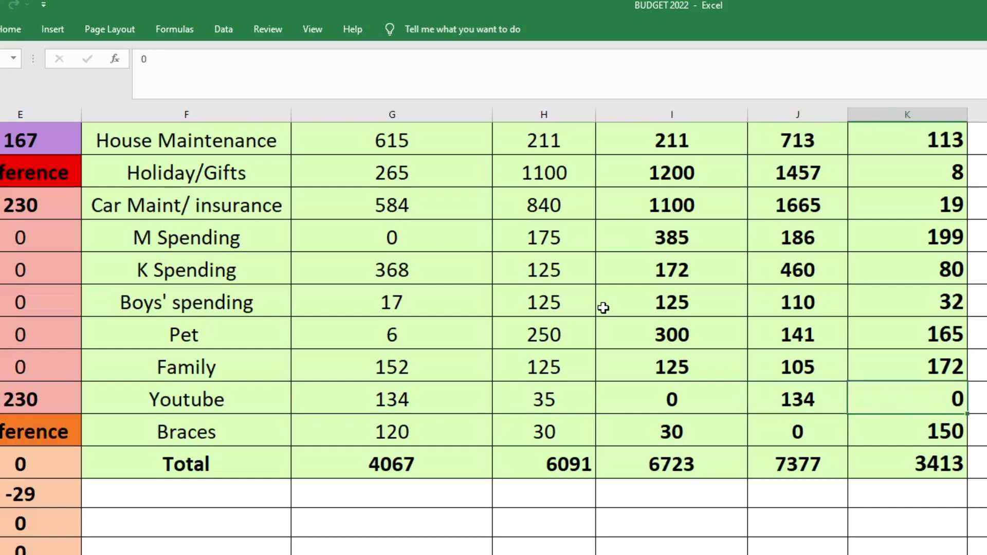
{"action": "key", "text": "Down"}
{"action": "key", "text": "Left"}
{"action": "key", "text": "Left"}
{"action": "key", "text": "Left"}
{"action": "key", "text": "Left"}
{"action": "key", "text": "Left"}
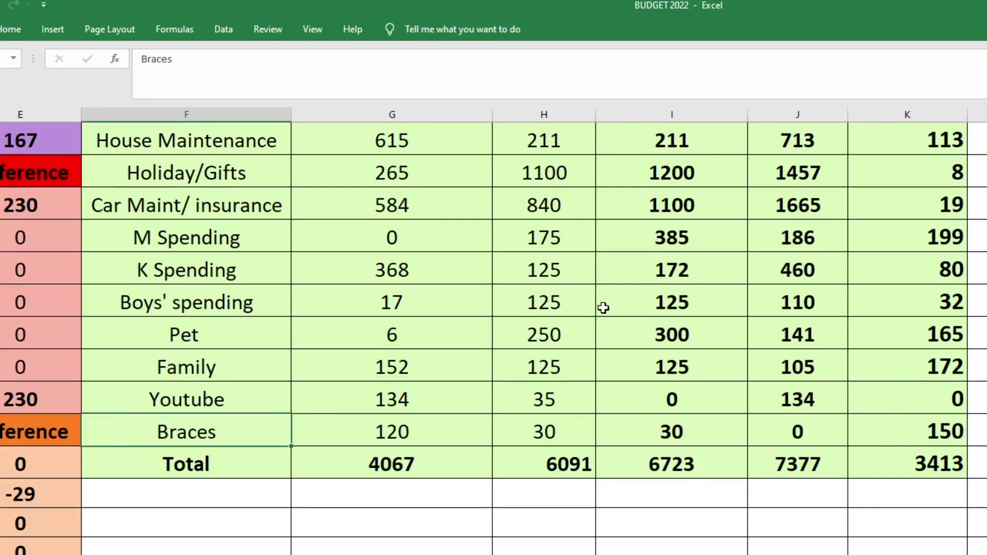
{"action": "key", "text": "Right"}
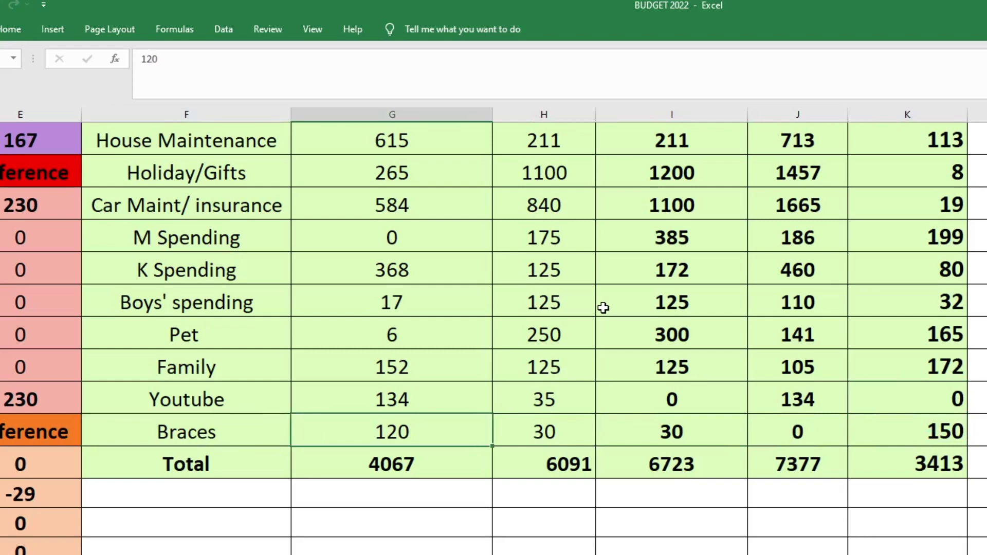
{"action": "key", "text": "Right"}
{"action": "key", "text": "Right"}
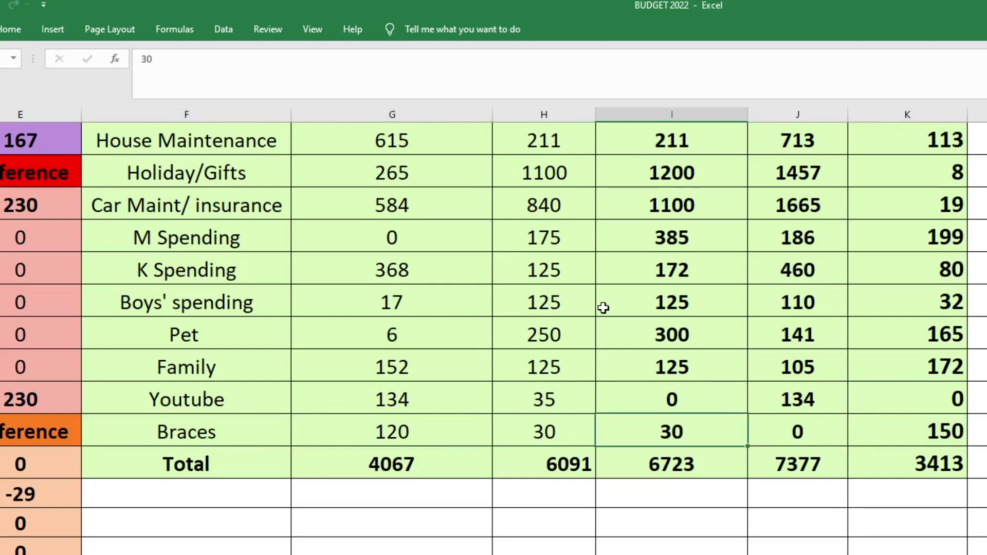
{"action": "key", "text": "Right"}
{"action": "key", "text": "Right"}
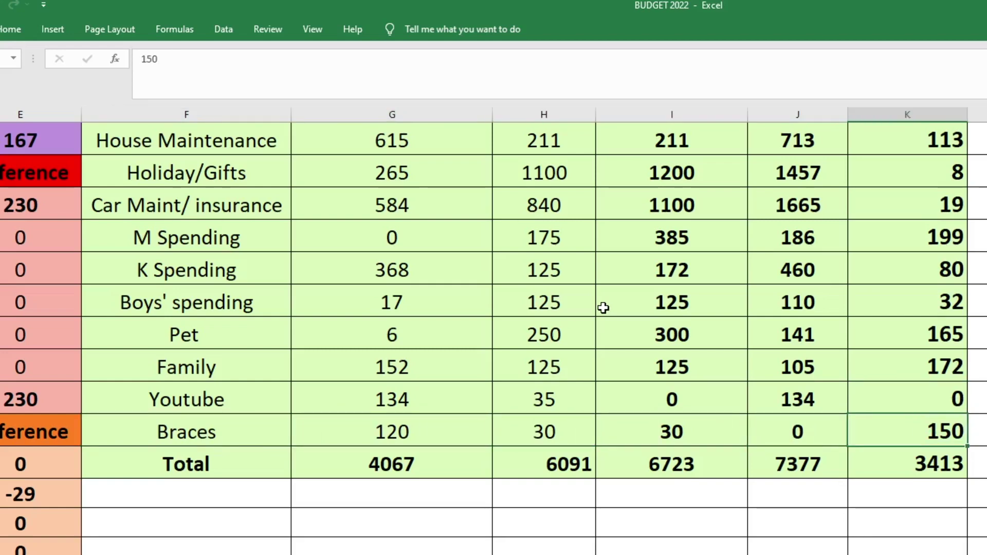
{"action": "key", "text": "Down"}
{"action": "key", "text": "Left"}
{"action": "key", "text": "Left"}
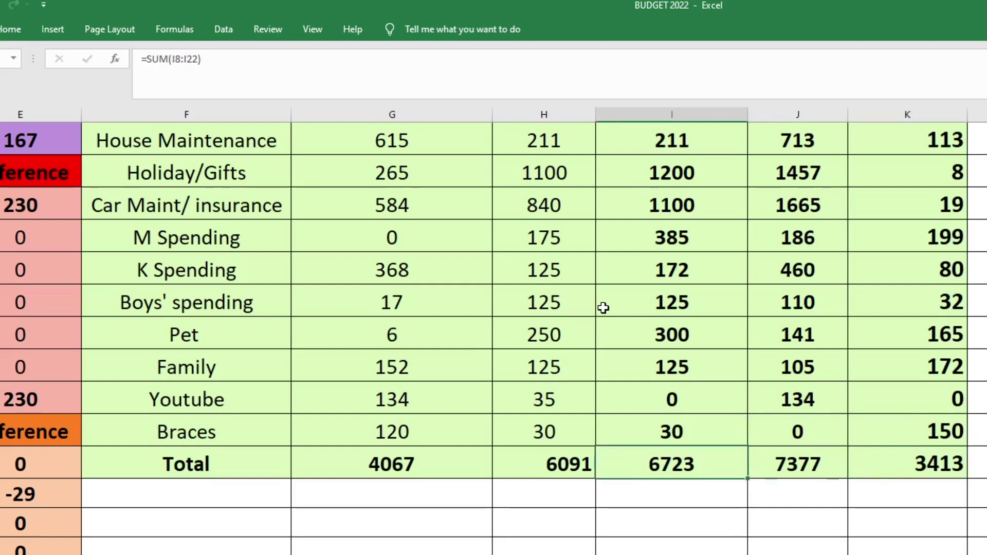
{"action": "scroll", "coordinate": [603, 308], "scroll_direction": "down", "scroll_amount": 2}
{"action": "key", "text": "Left"}
{"action": "key", "text": "Left"}
{"action": "key", "text": "Left"}
{"action": "left_click", "coordinate": [484, 273]}
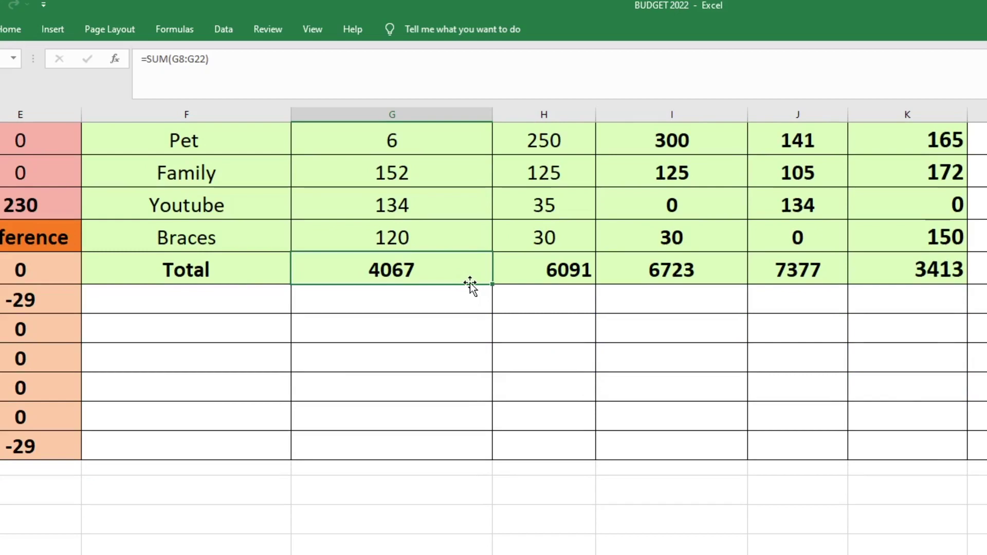
{"action": "key", "text": "Right"}
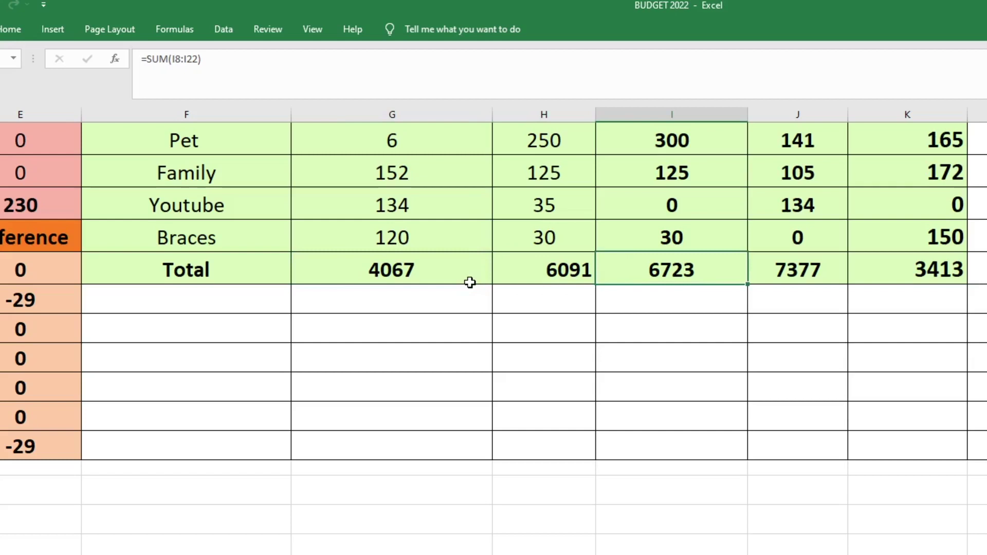
{"action": "key", "text": "Right"}
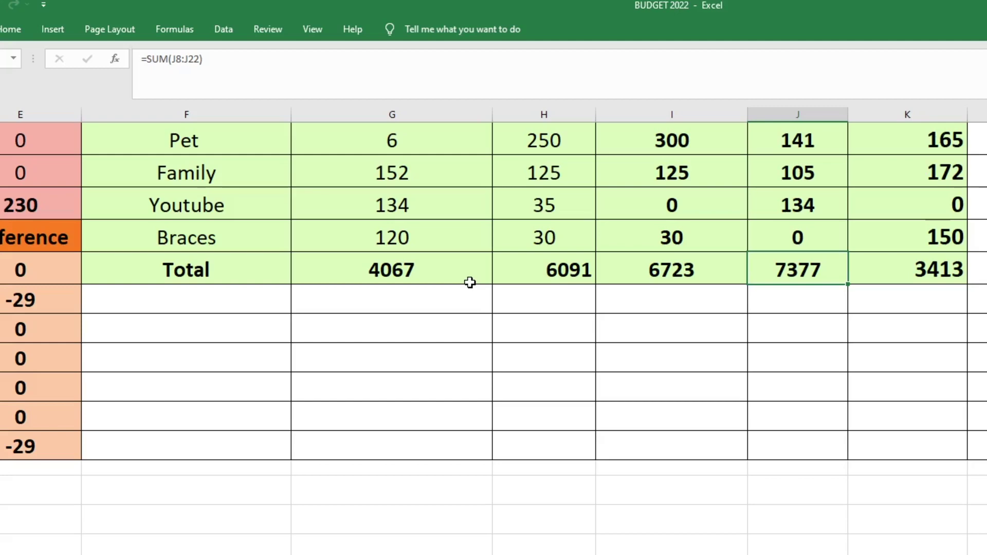
{"action": "key", "text": "Right"}
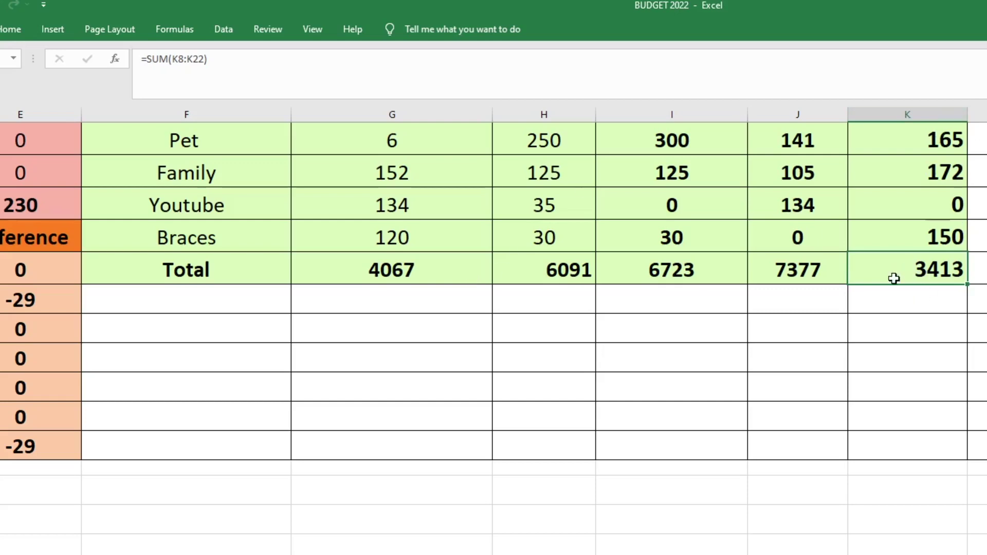
{"action": "left_click", "coordinate": [437, 272]}
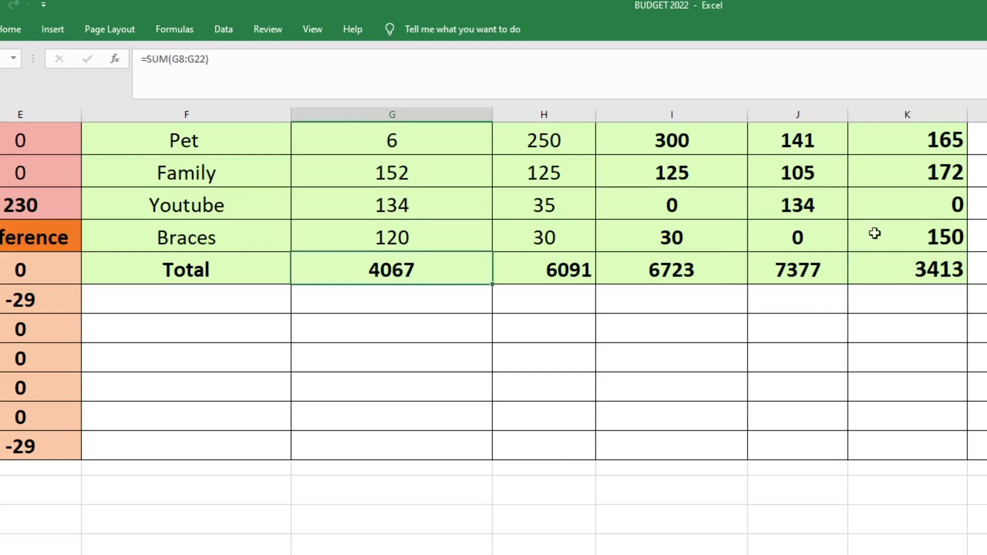
{"action": "left_click", "coordinate": [884, 260]}
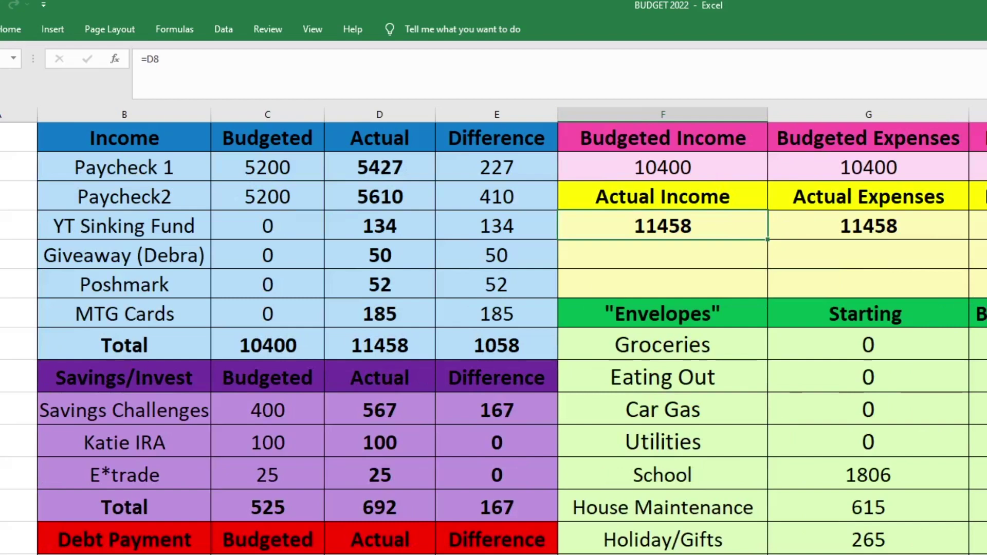
Step: View the Actual Expenses formula =SUM(D13+D21+D29+I23) giving 11458, and the adjacent summary cell
{"action": "left_click", "coordinate": [945, 231]}
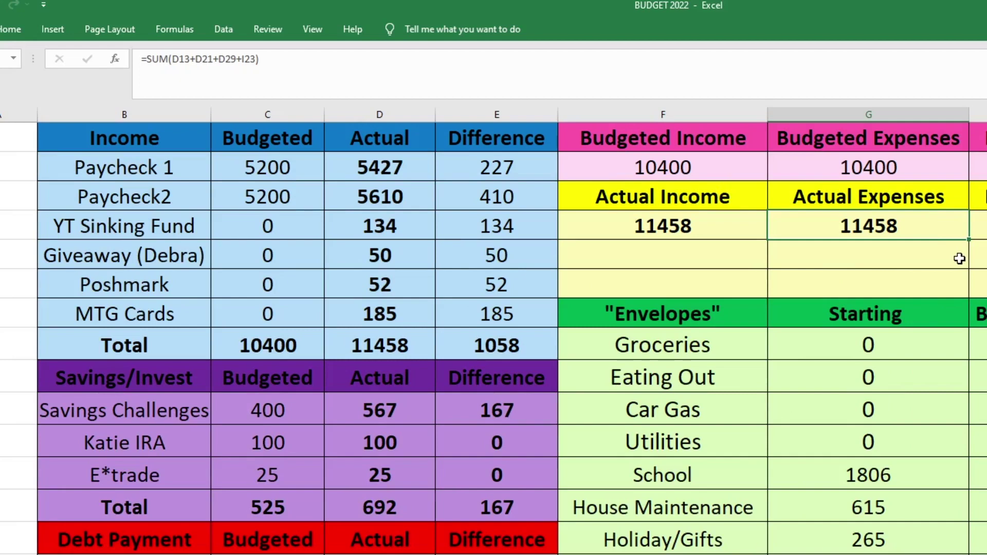
{"action": "key", "text": "Right"}
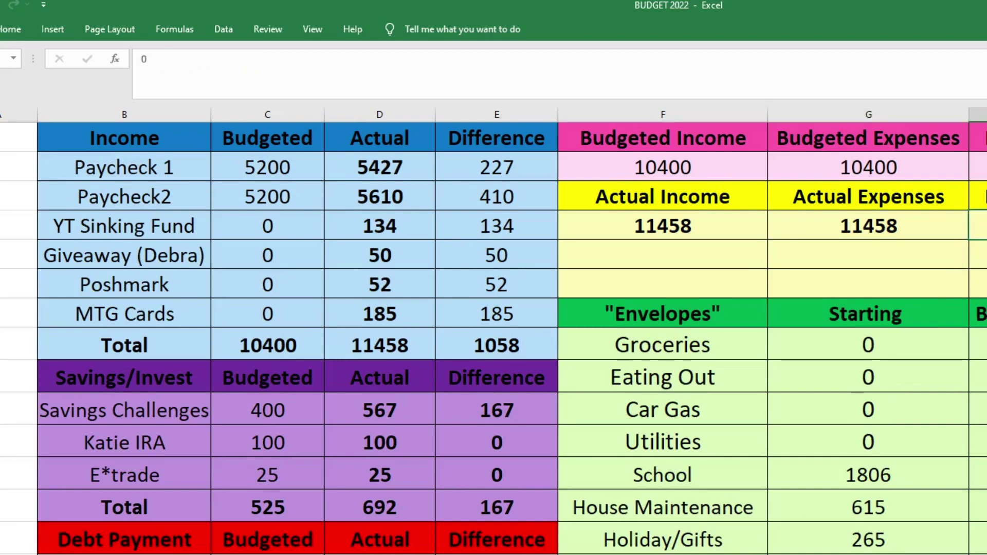